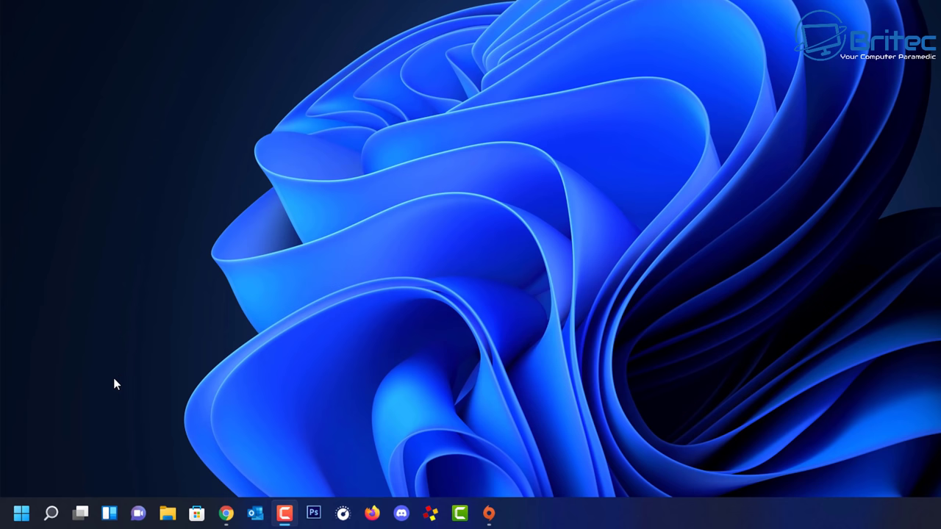
Search %TEMP% to open the user's AppData\Local\Temp folder in File Explorer.
click(51, 513)
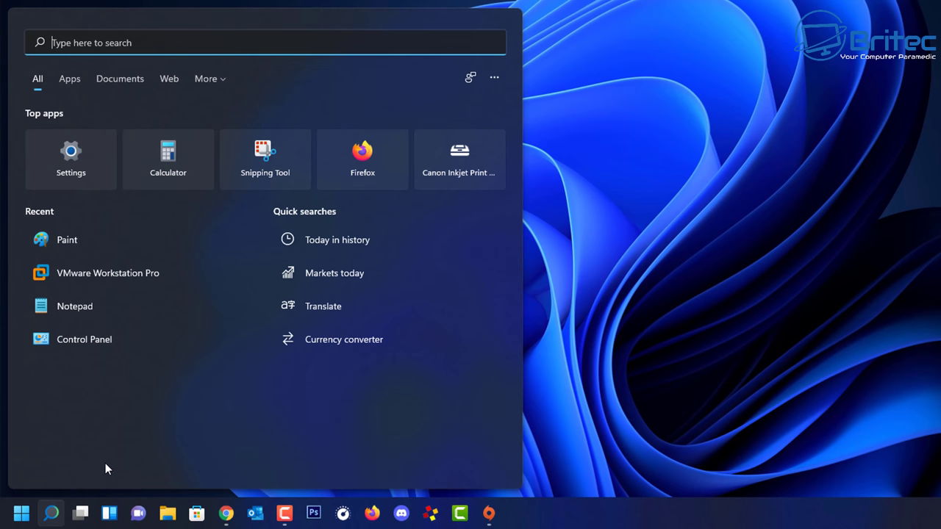
text(%TEMP%)
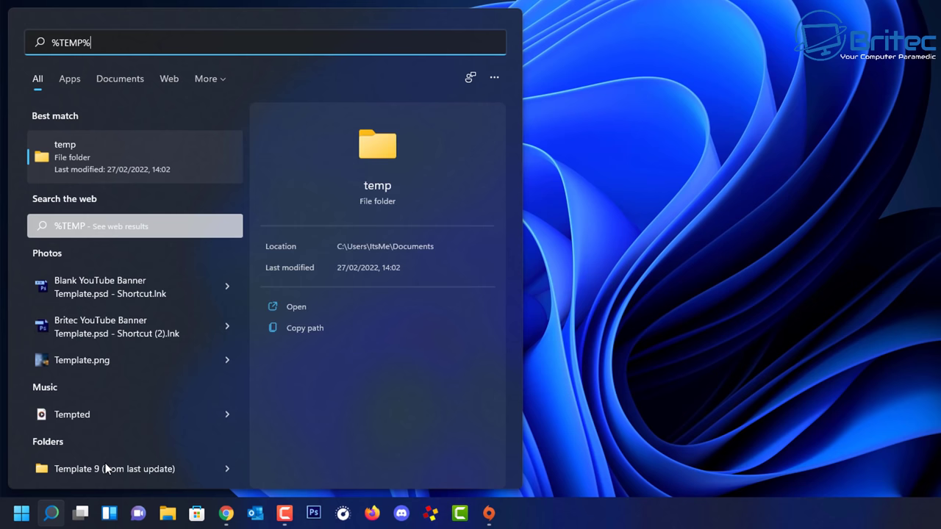
key(Return)
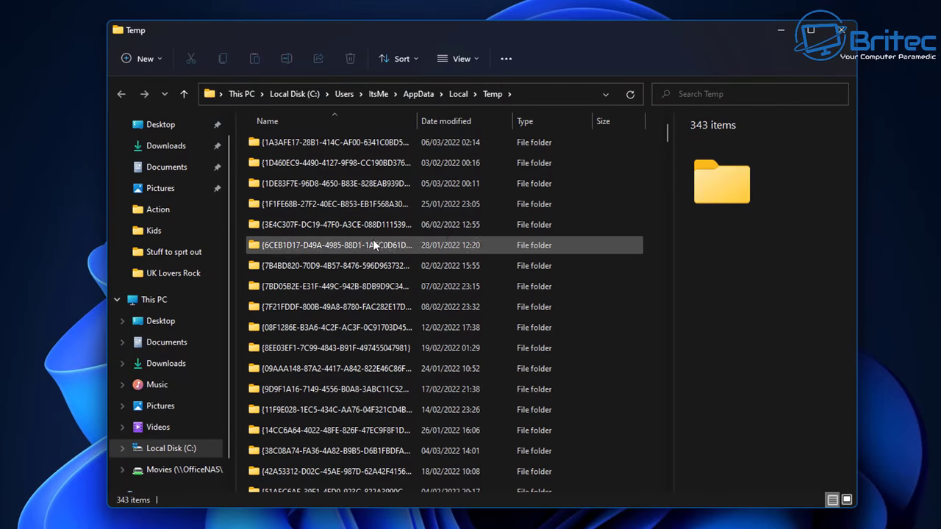
Select every item in the user Temp folder and delete them.
click(292, 145)
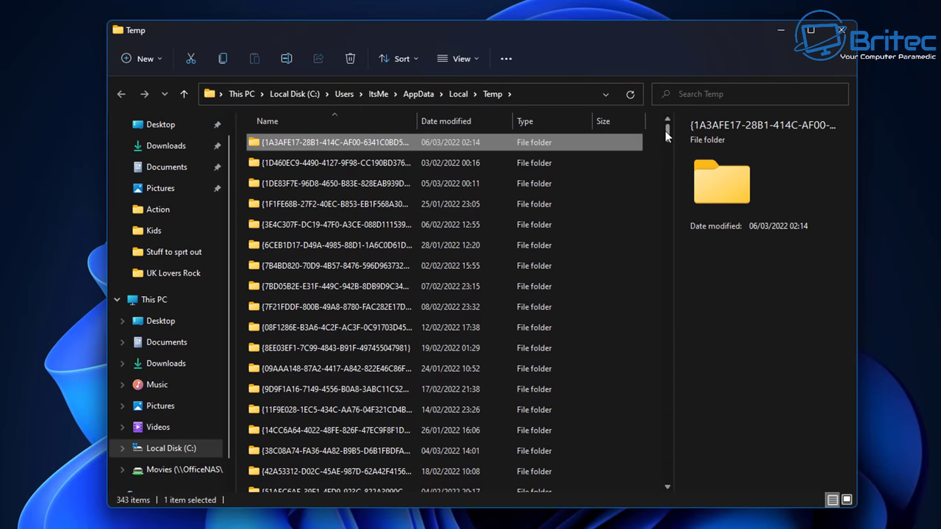
drag(666, 131, 670, 490)
shift+click(284, 486)
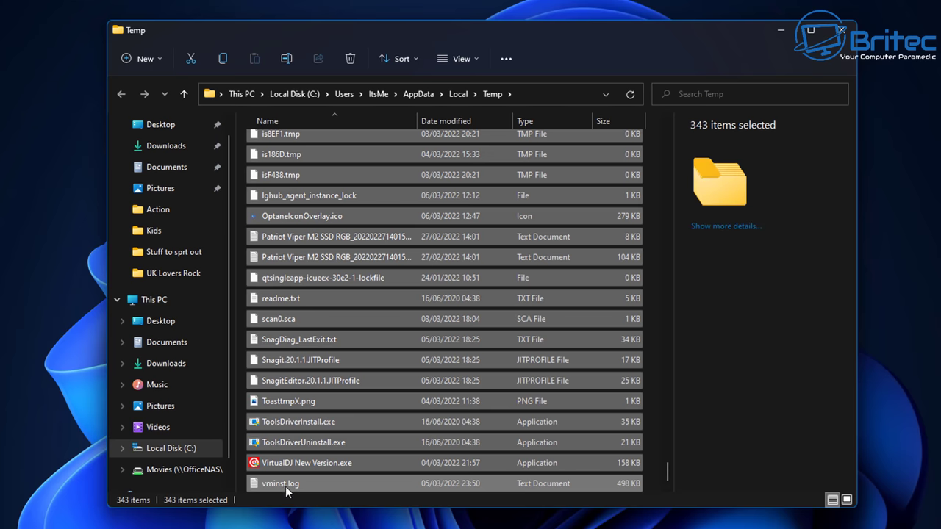
key(Delete)
Continue for all admin-protected items, skip all in-use files, and close Explorer.
drag(166, 98, 462, 220)
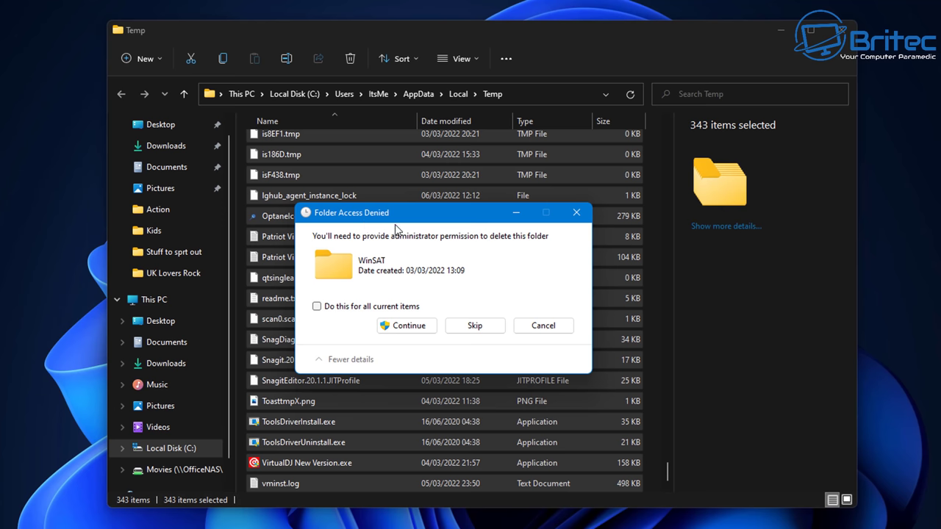
click(317, 306)
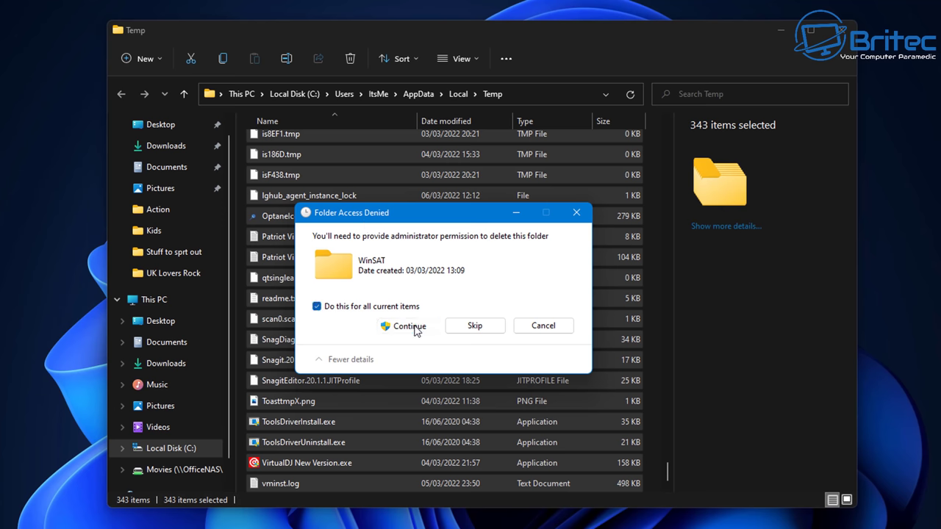
click(389, 325)
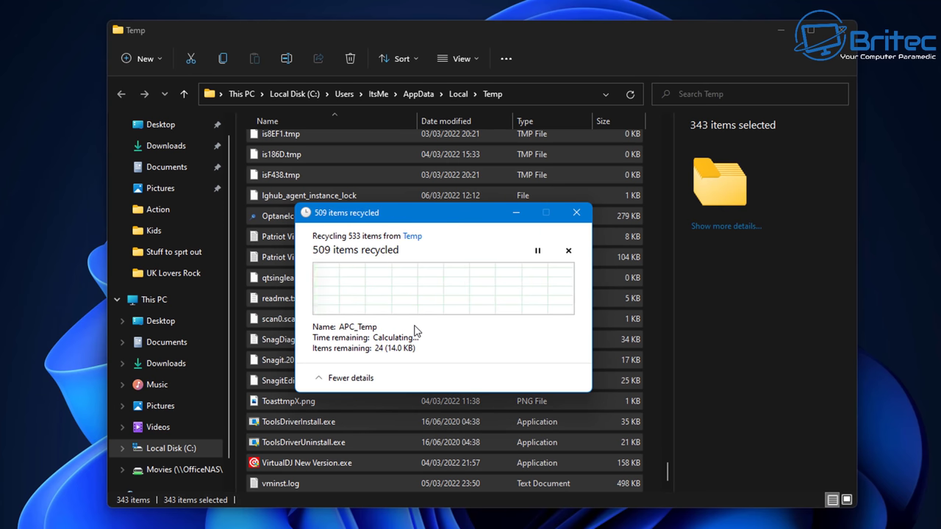
click(408, 353)
click(319, 328)
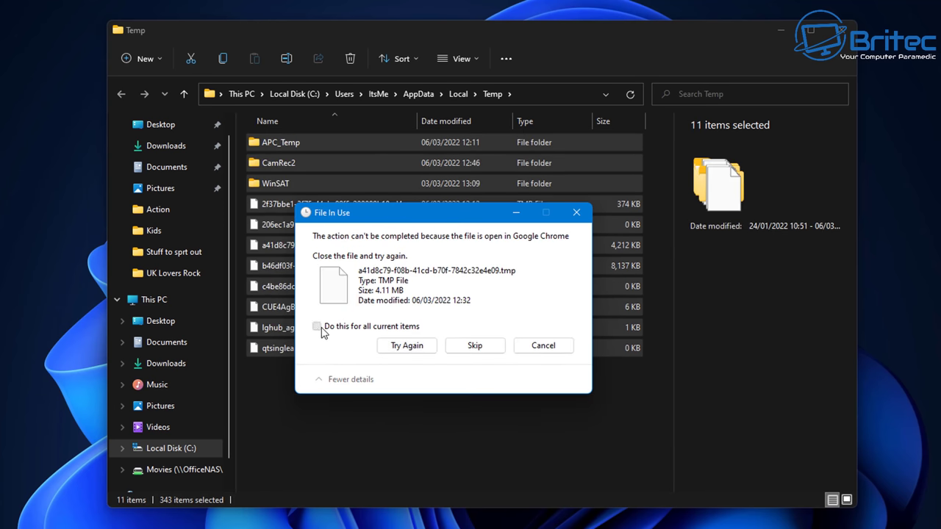
click(478, 350)
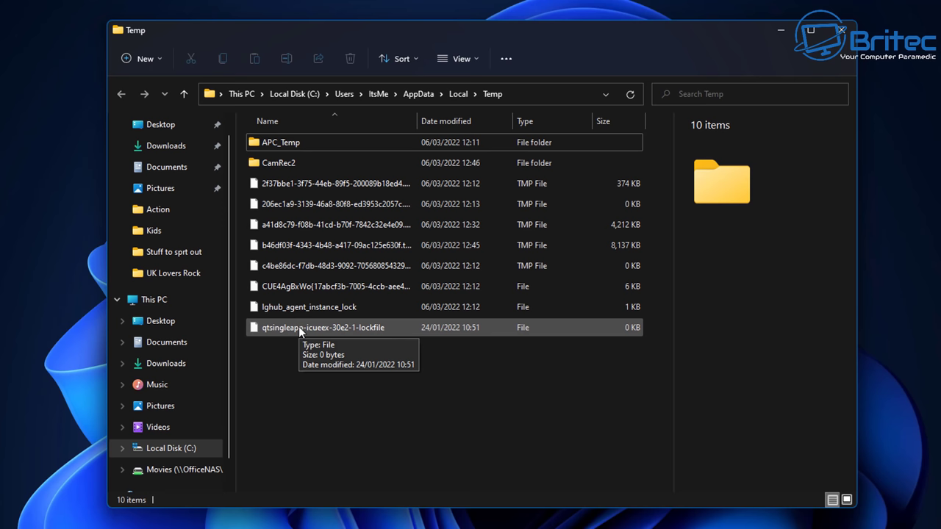
click(840, 31)
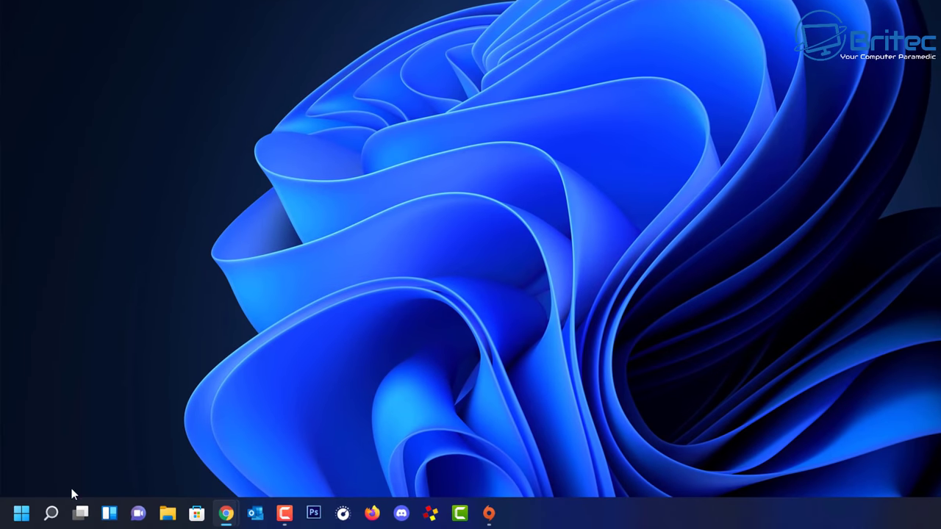
Run 'temp' from the Run dialog and grant permanent access to C:\Windows\Temp.
right_click(22, 517)
click(38, 437)
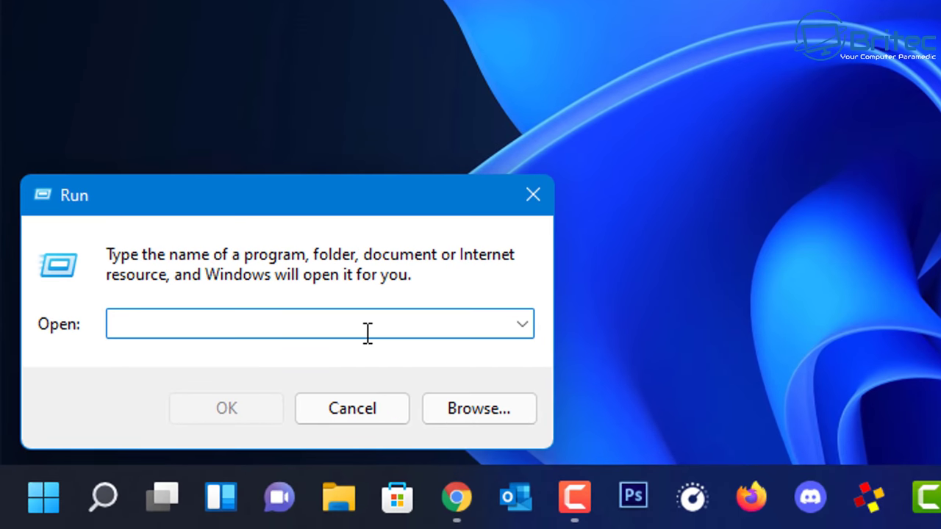
text(temp)
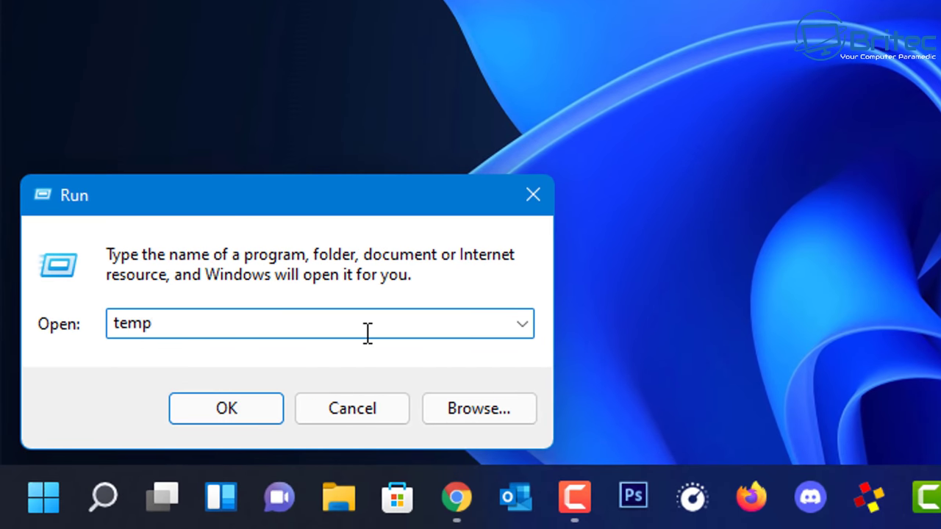
click(237, 416)
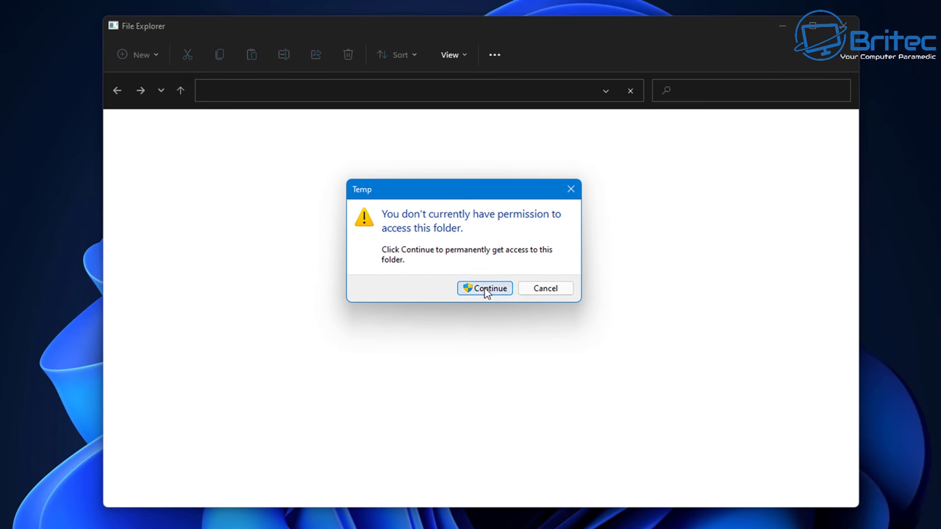
click(485, 288)
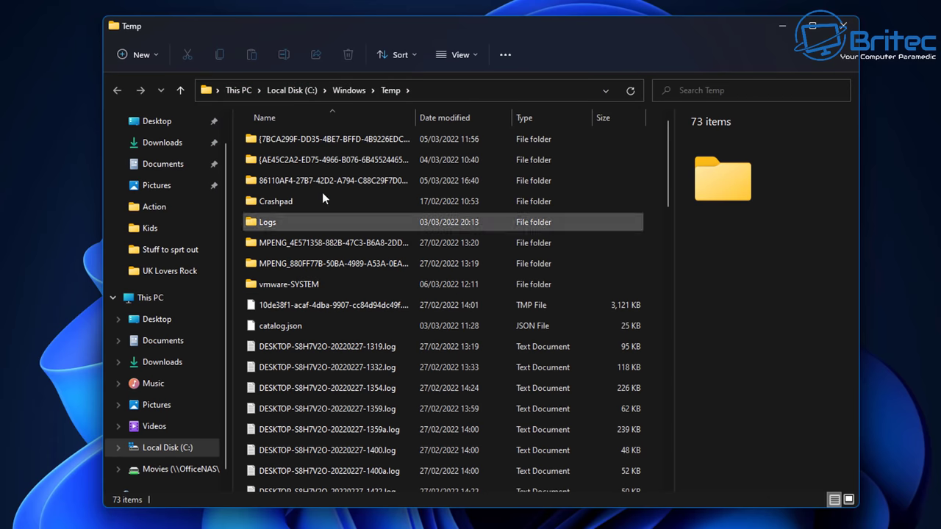
Select all 73 items in Windows Temp and delete them.
click(310, 142)
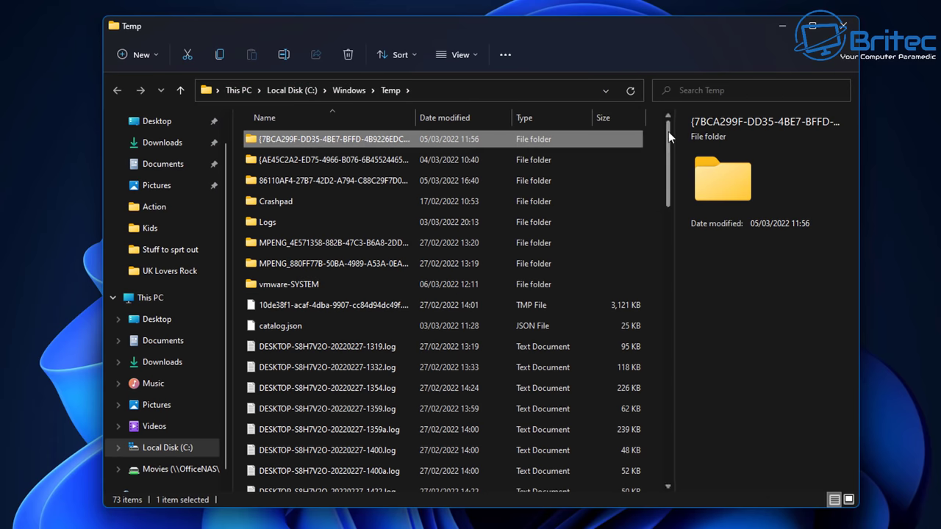
drag(670, 133, 667, 454)
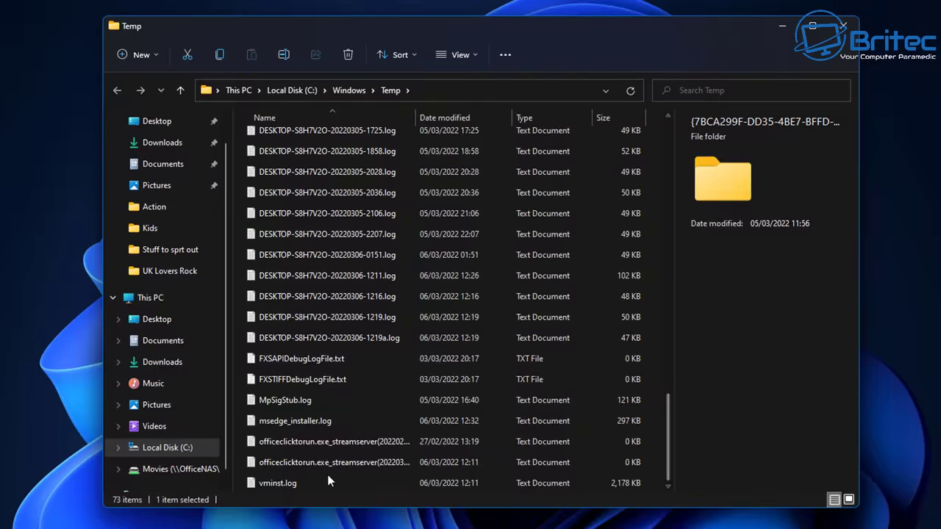
shift+click(283, 480)
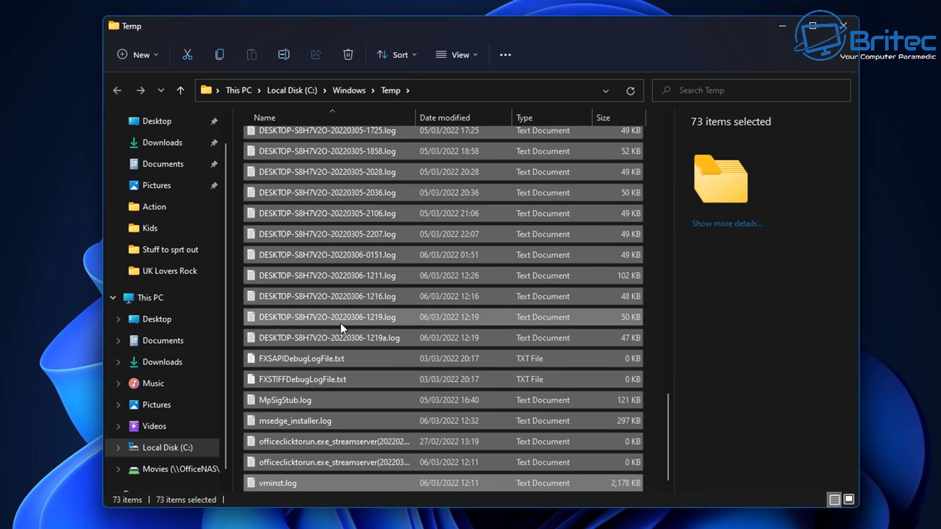
click(347, 56)
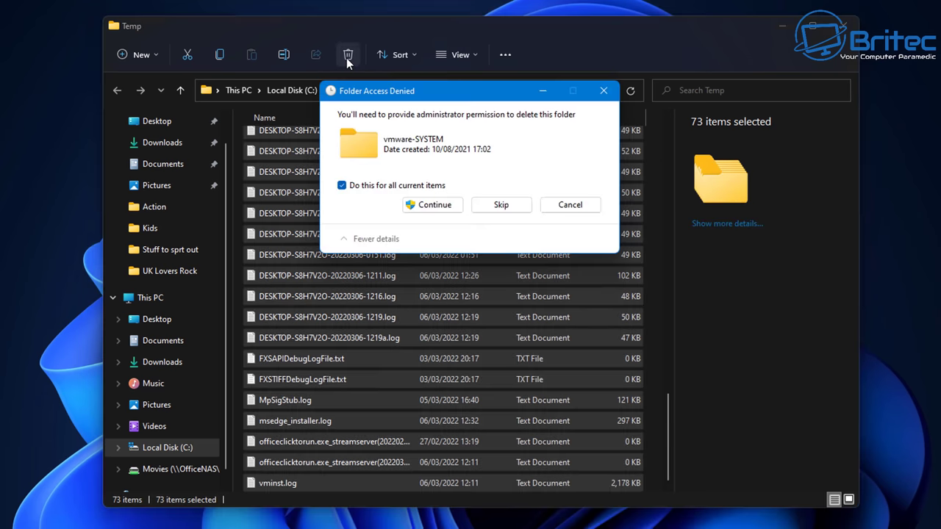
Continue as administrator, skip and cancel the in-use items, then close Explorer.
click(431, 205)
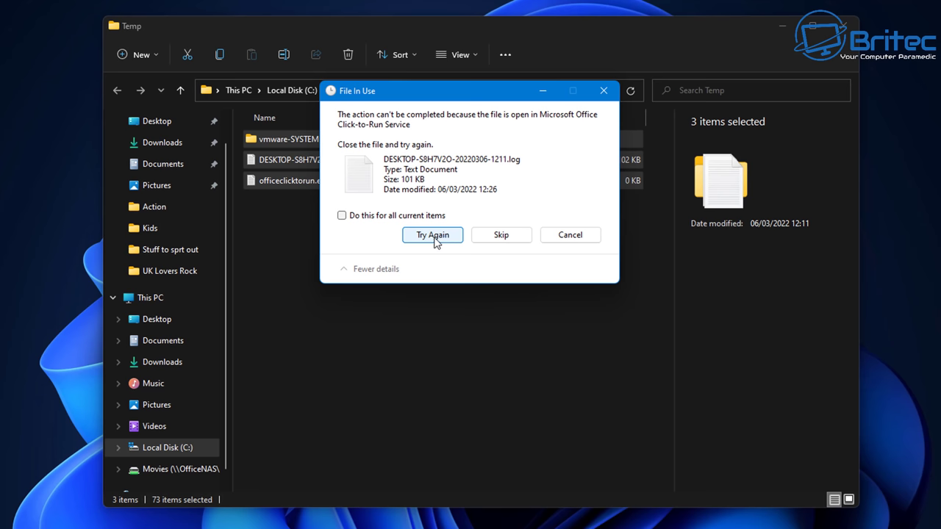
click(357, 216)
click(500, 236)
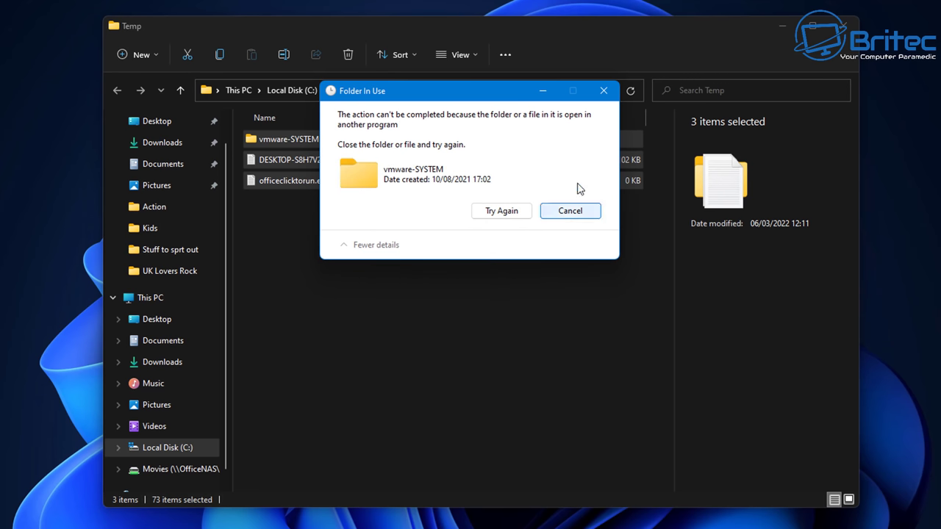
click(602, 91)
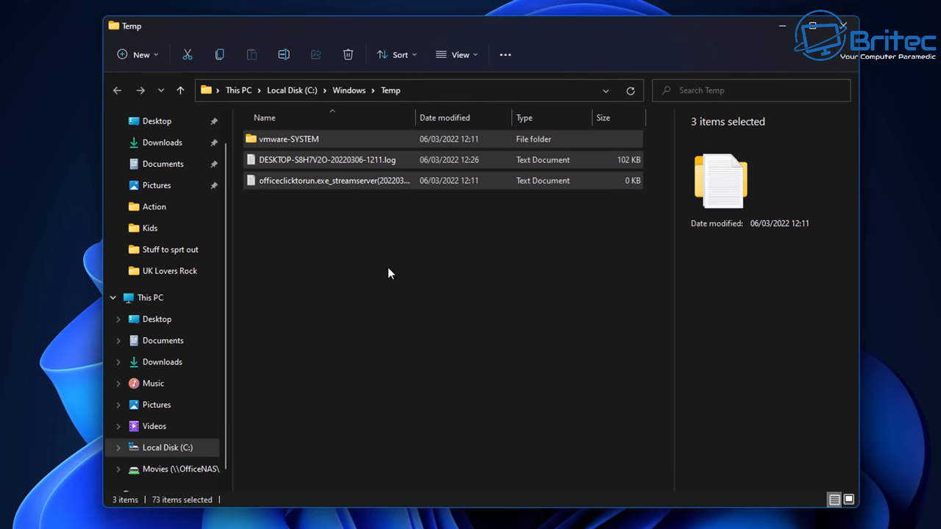
click(843, 26)
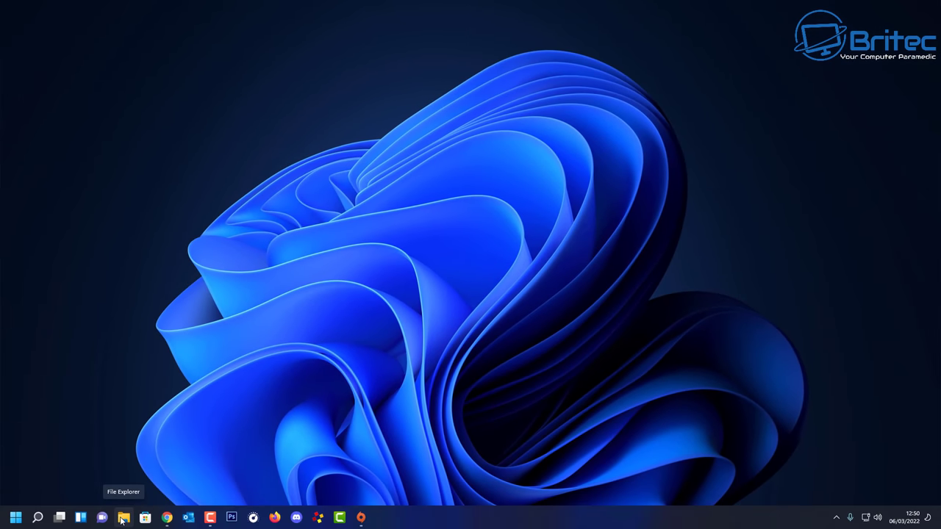
Open a File Explorer window at C:\Windows\SoftwareDistribution\Download.
right_click(122, 518)
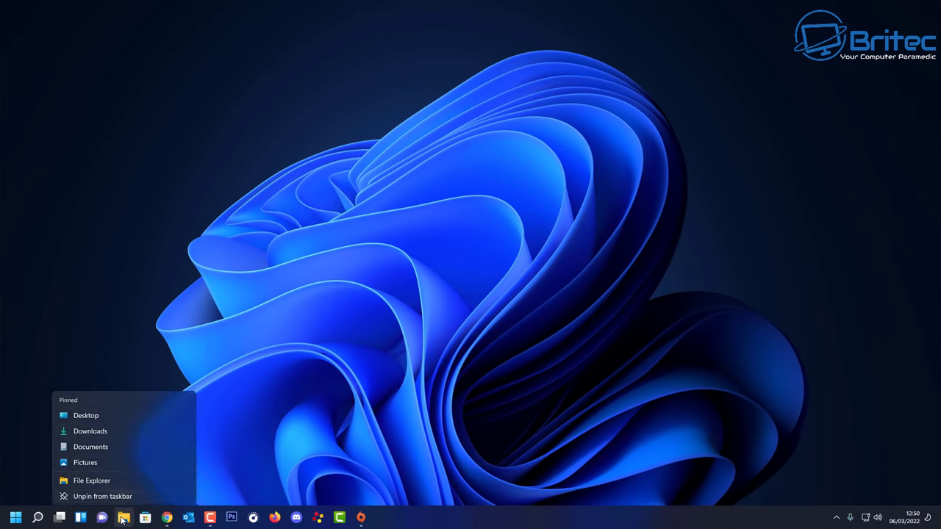
click(112, 474)
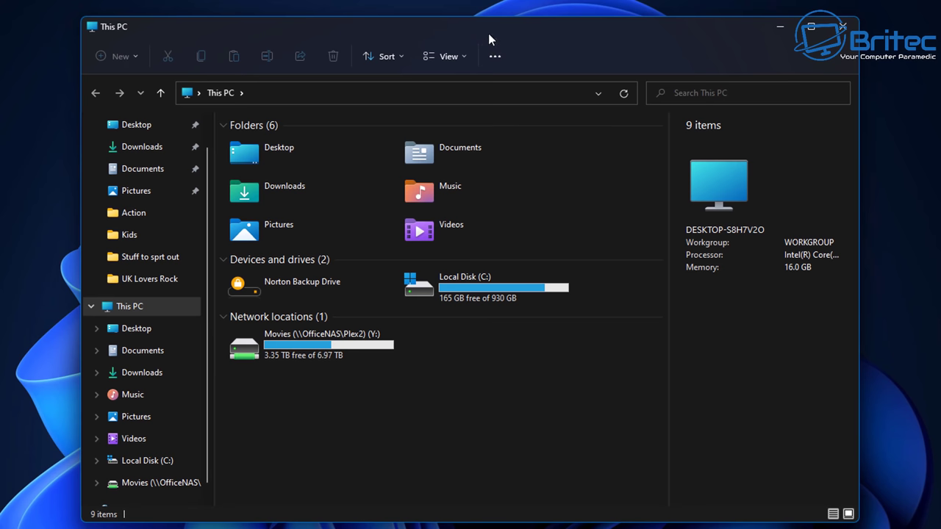
double_click(493, 285)
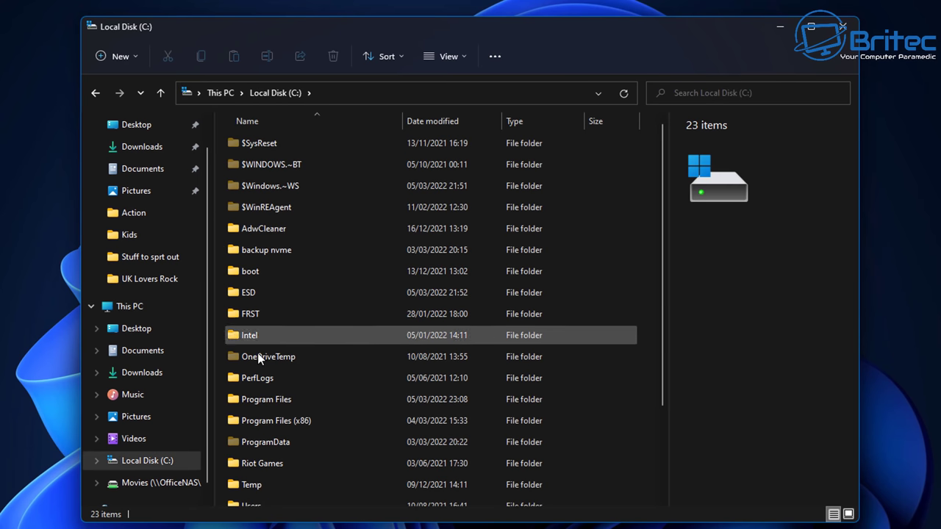
scroll(264, 439, down, 1)
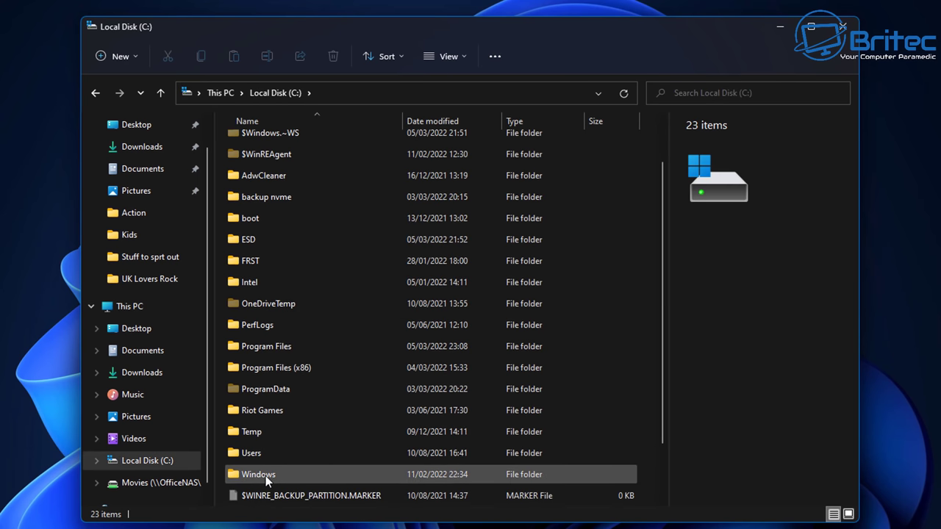
double_click(266, 475)
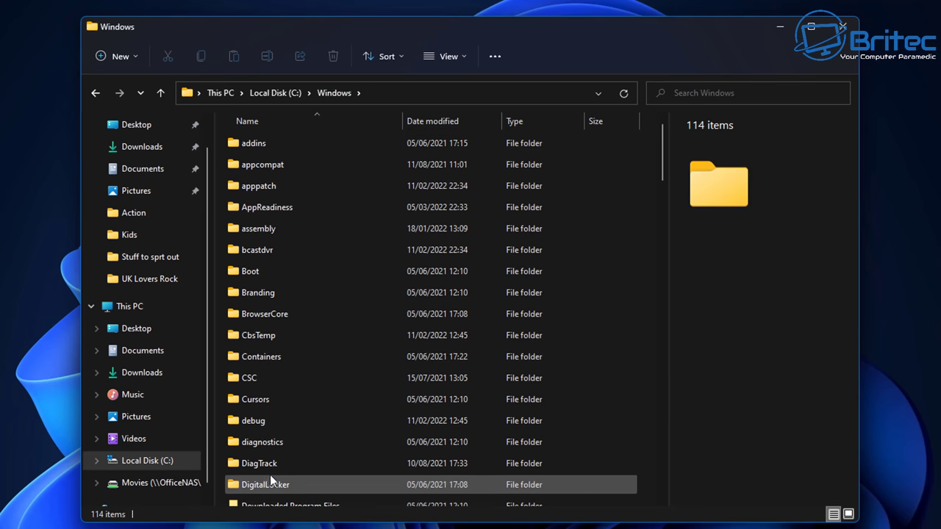
scroll(282, 460, down, 4)
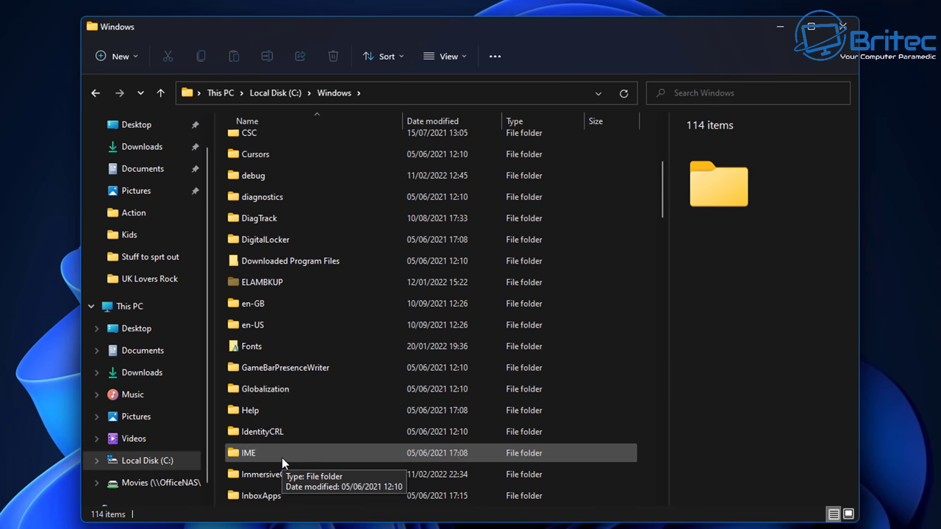
scroll(281, 457, down, 10)
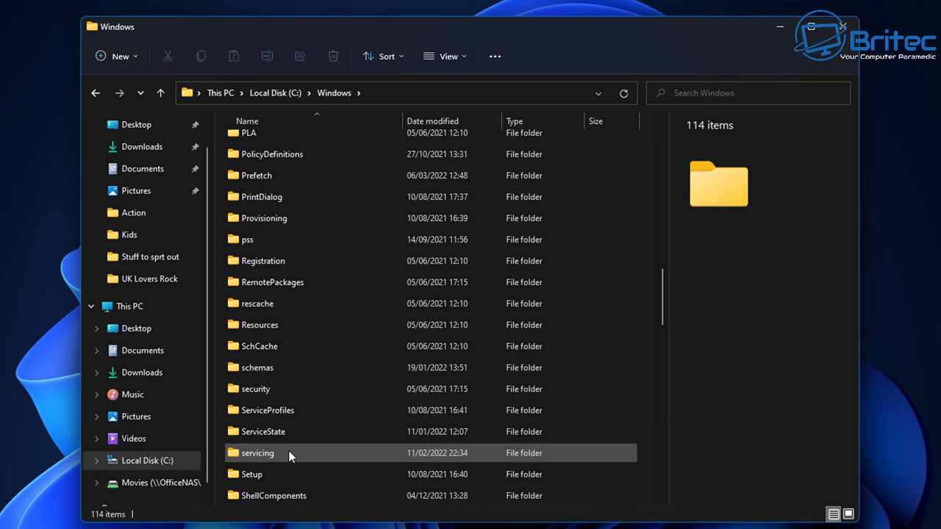
scroll(289, 450, down, 2)
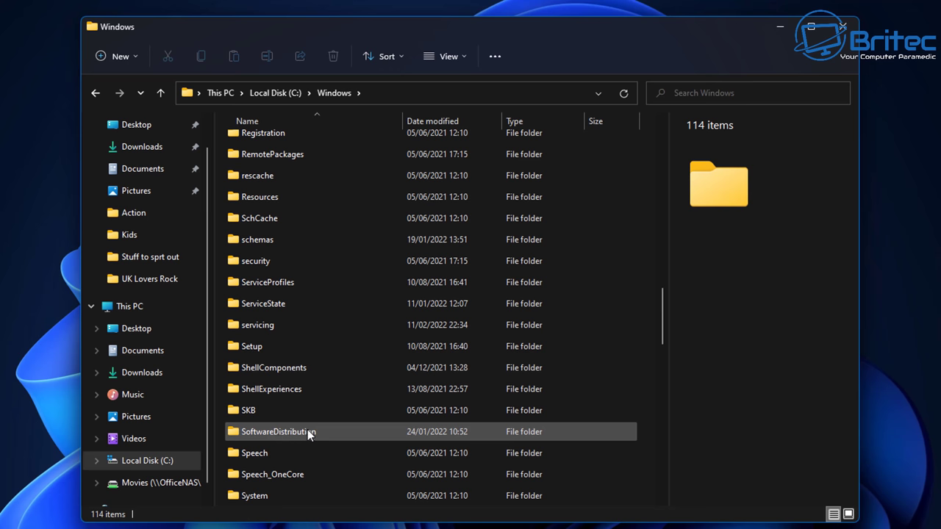
double_click(307, 432)
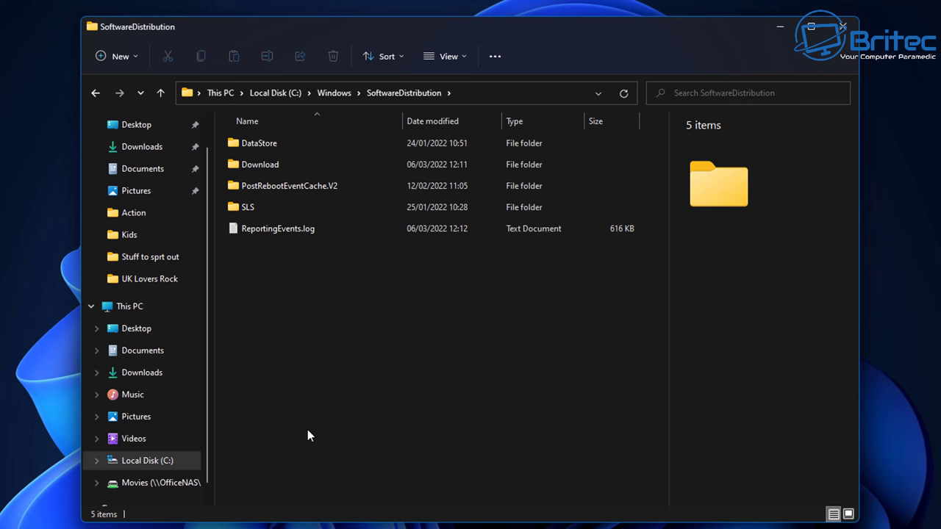
double_click(291, 163)
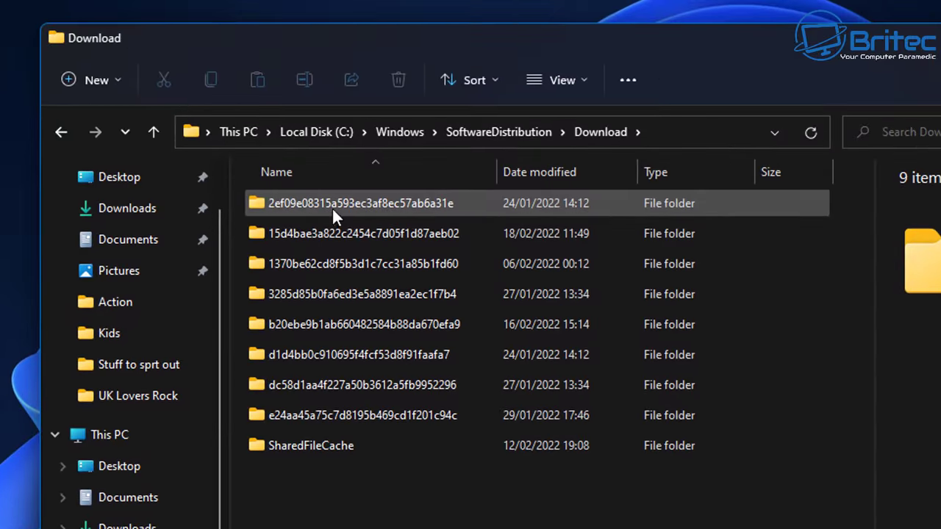
Select all nine cached update folders and delete them.
click(315, 186)
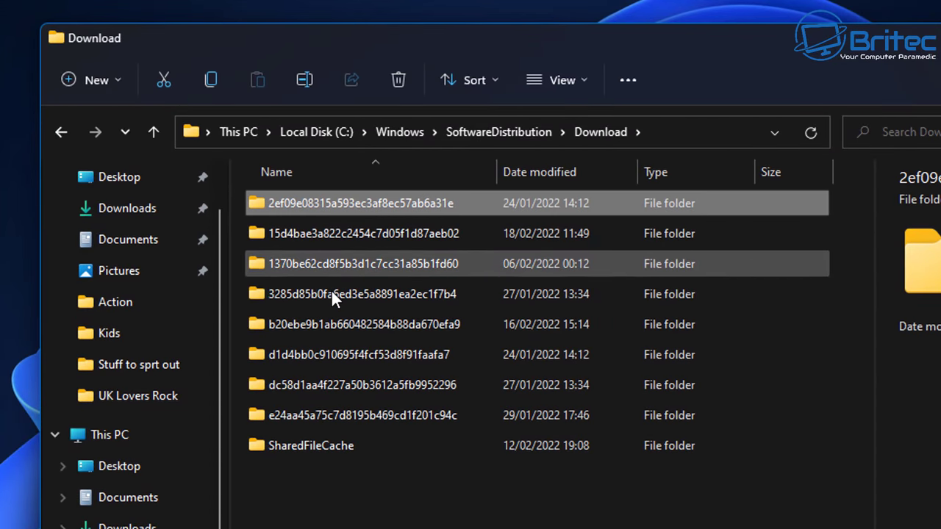
shift+click(335, 446)
drag(431, 516, 269, 179)
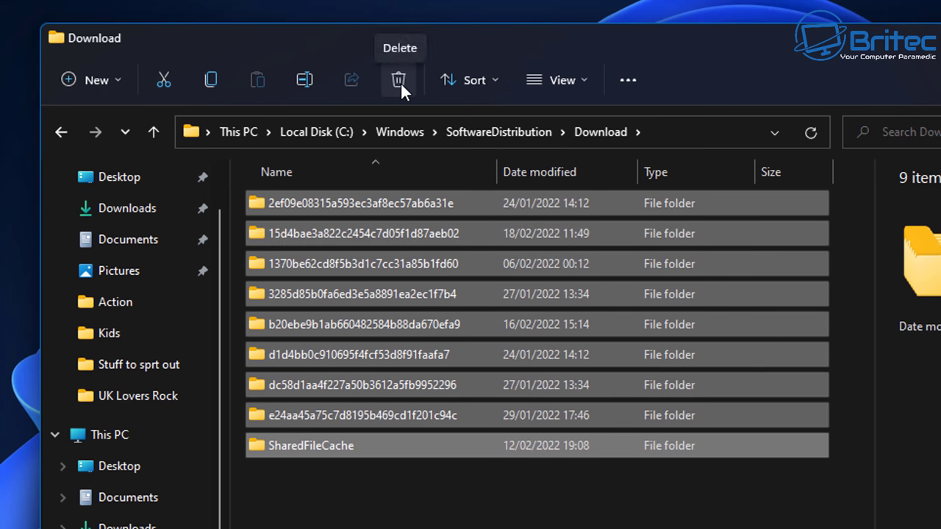
right_click(385, 292)
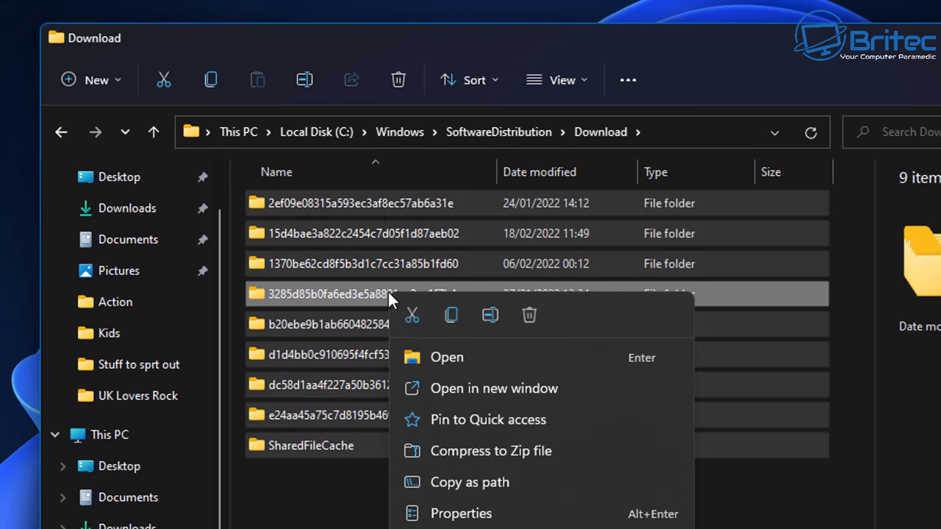
click(531, 318)
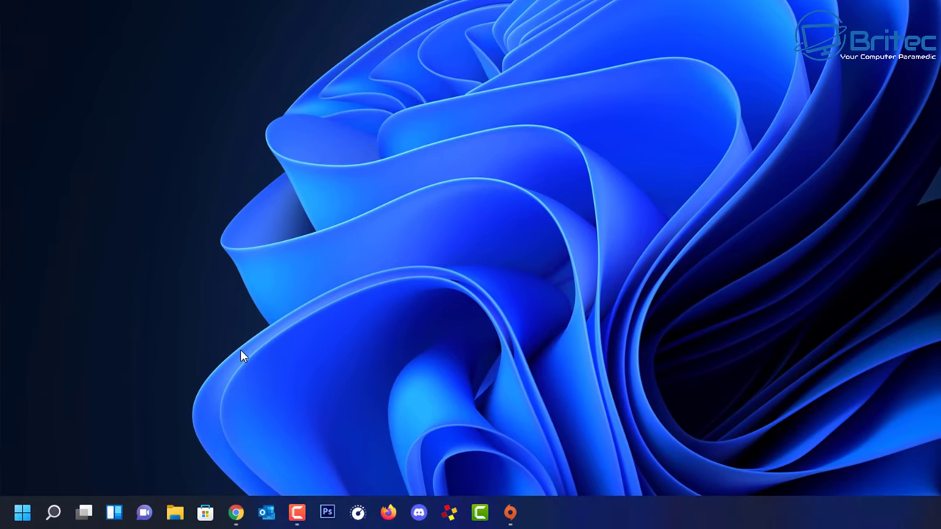
Open C:\Windows\Prefetch from the Run dialog and grant permanent access.
right_click(22, 508)
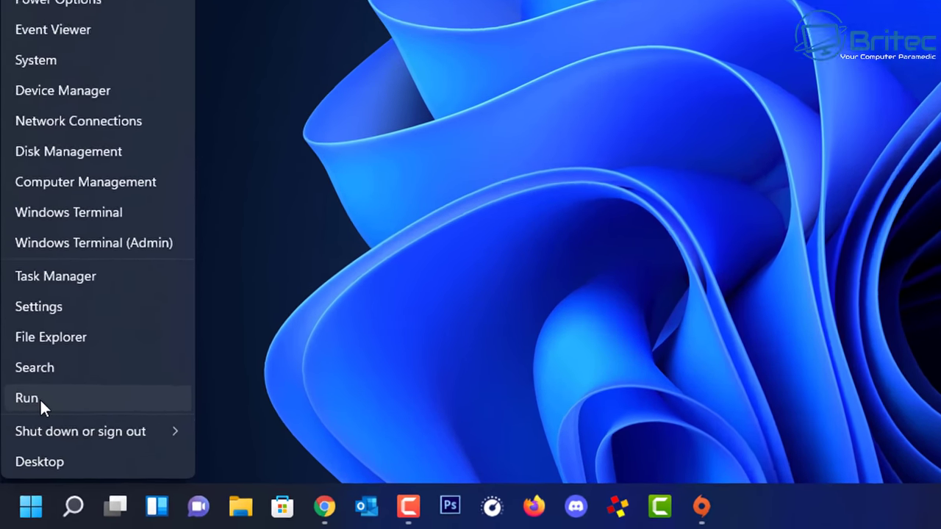
click(30, 431)
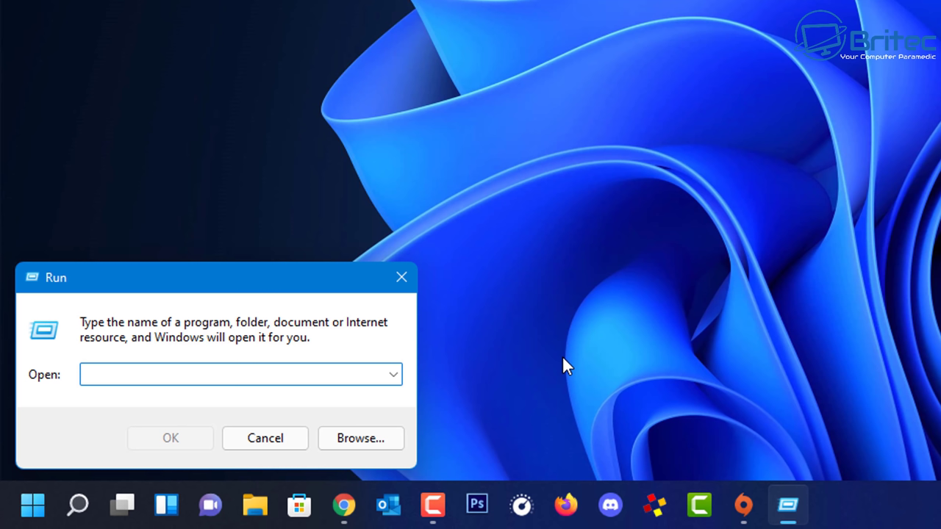
text(prefetch)
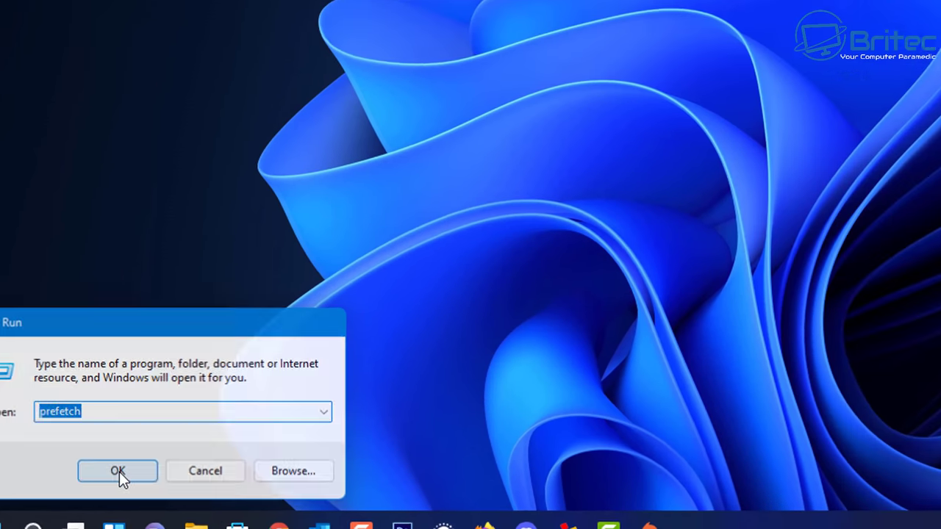
click(170, 438)
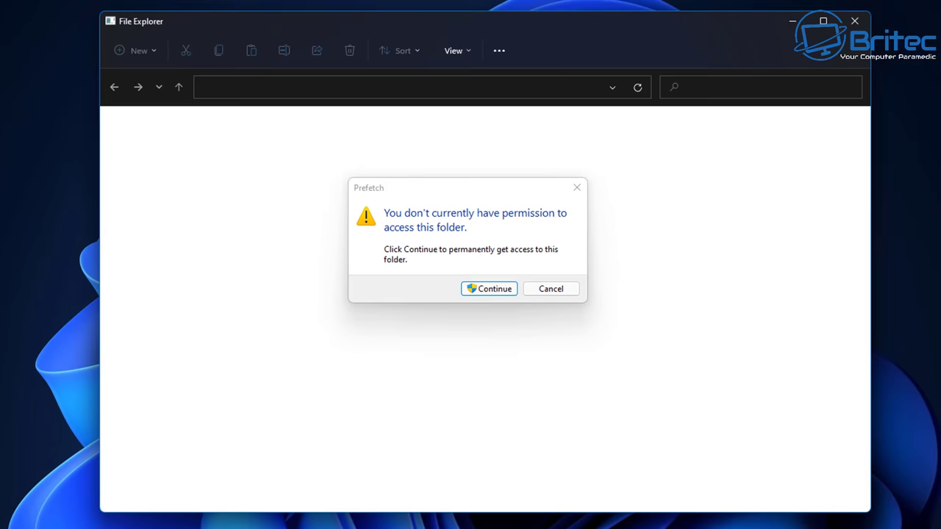
click(492, 289)
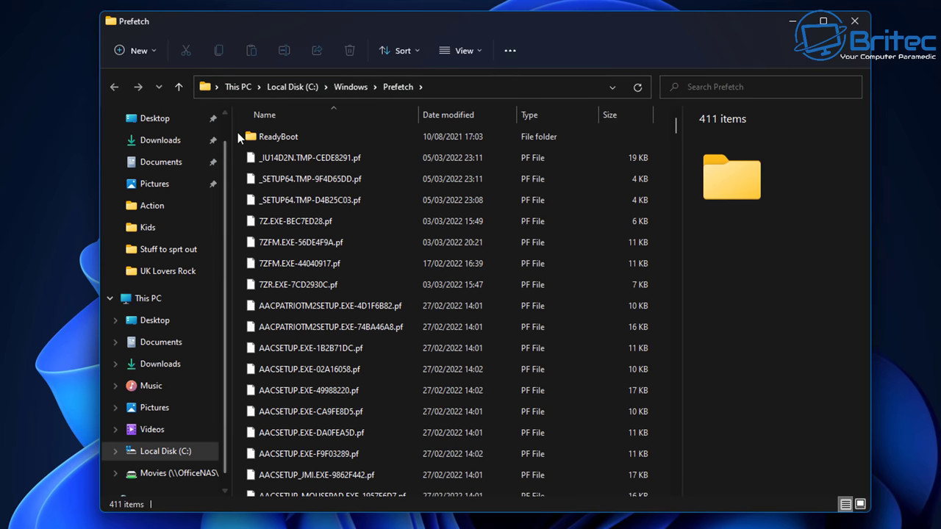
Delete all Prefetch files, skipping the in-use PfPre_8cd0ad2c.mkd, then close the window.
drag(237, 132, 426, 507)
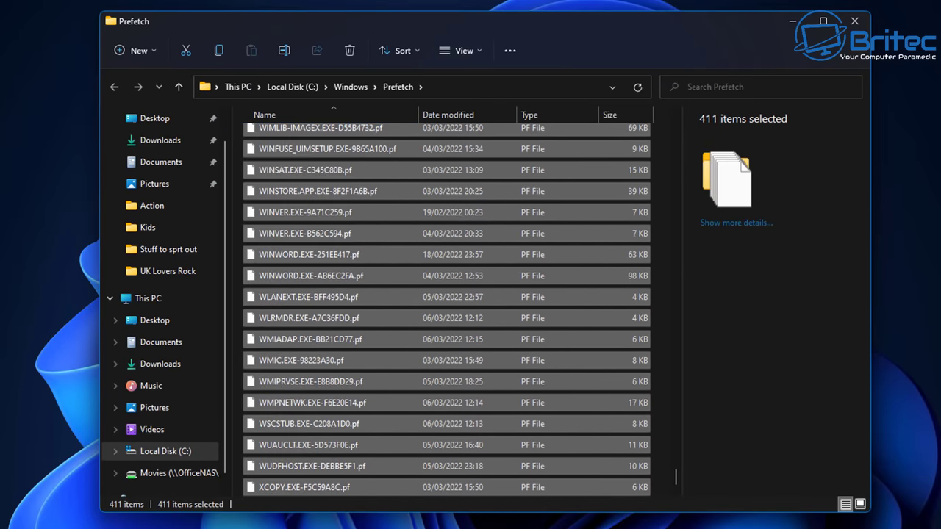
click(349, 50)
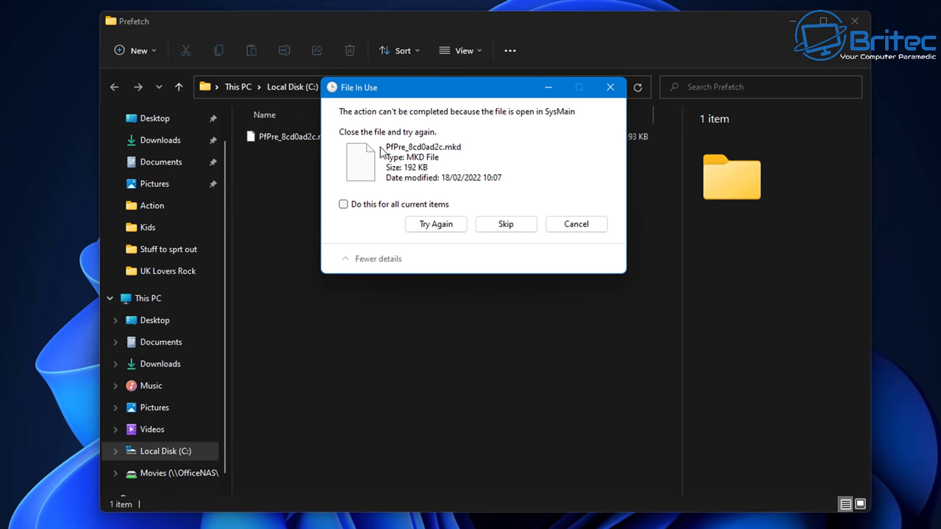
click(506, 225)
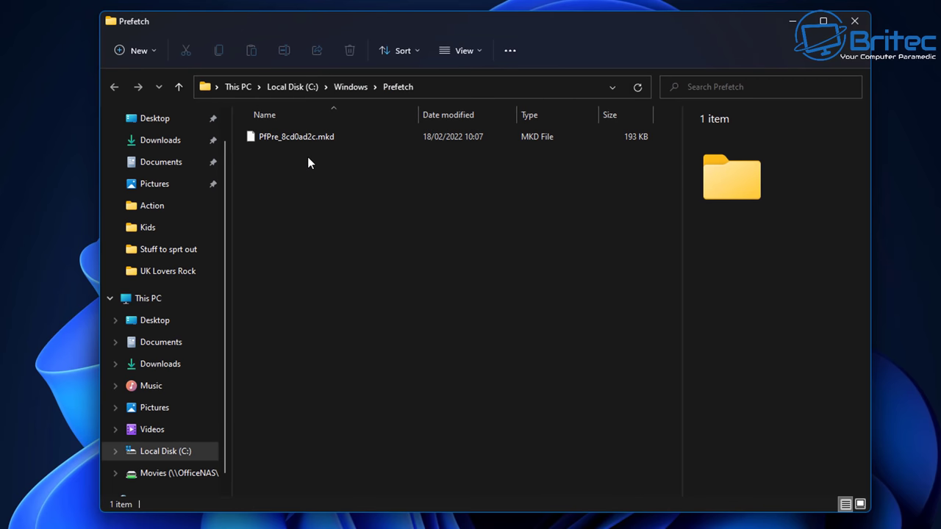
click(856, 22)
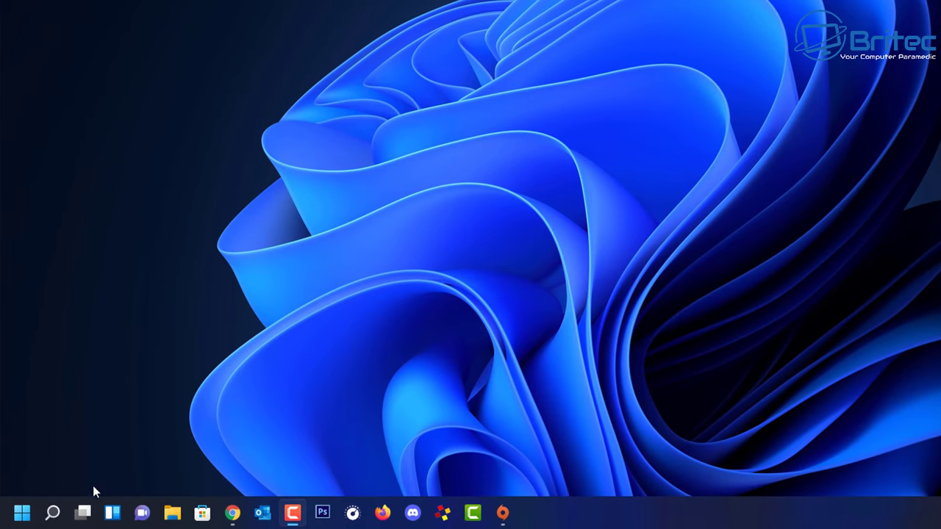
Search 'disk clean' and launch Disk Clean-up for drive C:.
click(51, 515)
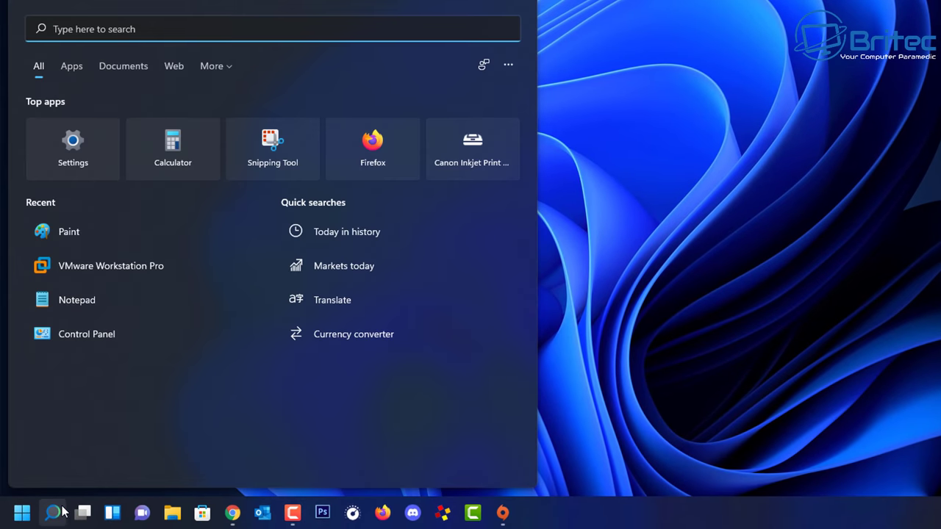
text(disk cle)
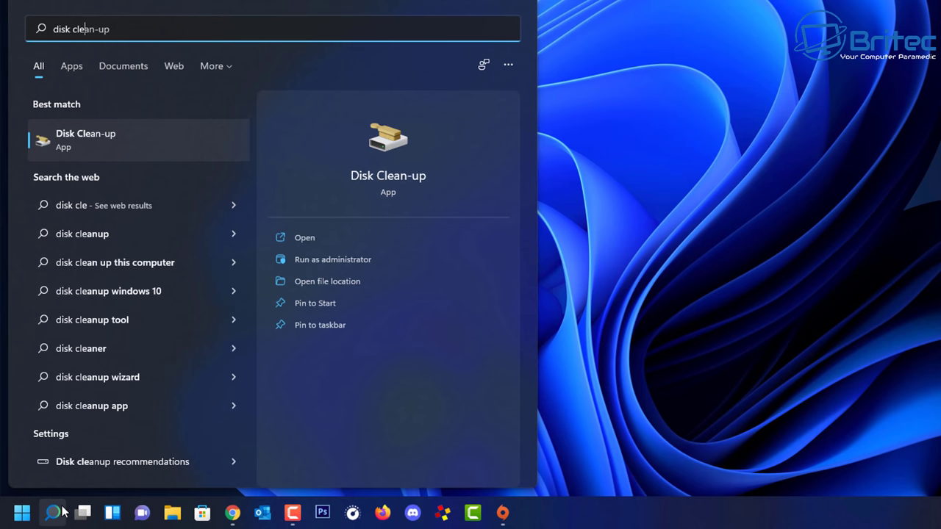
text(an)
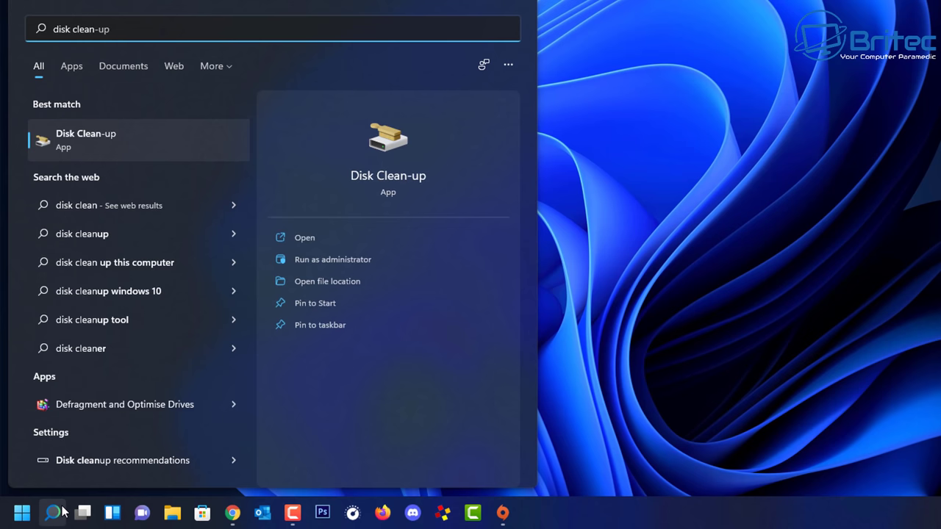
click(92, 137)
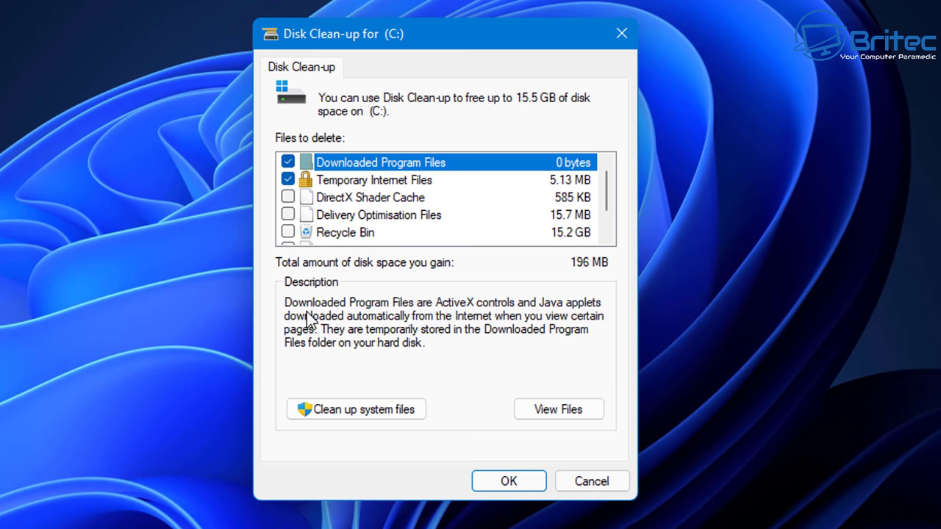
Tick DirectX Shader Cache, Delivery Optimisation Files, Recycle Bin and Temporary files.
click(287, 197)
click(288, 214)
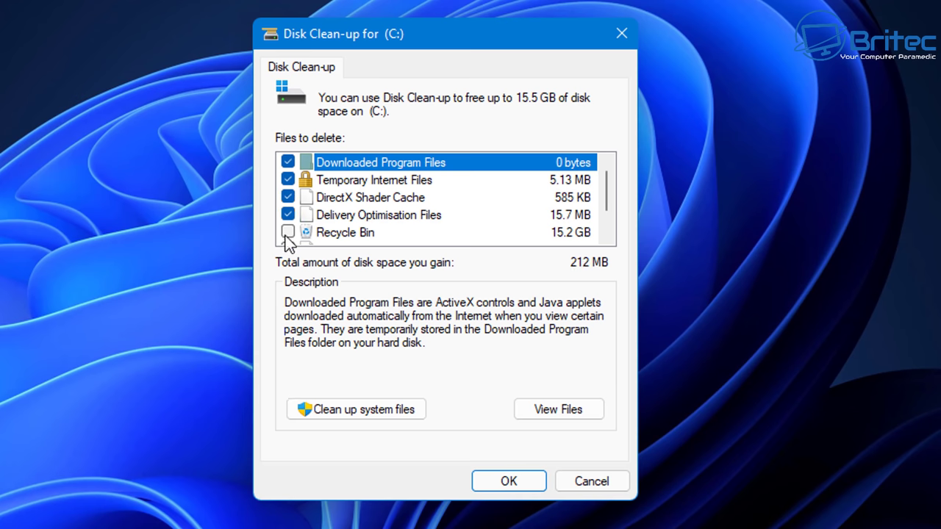
click(288, 231)
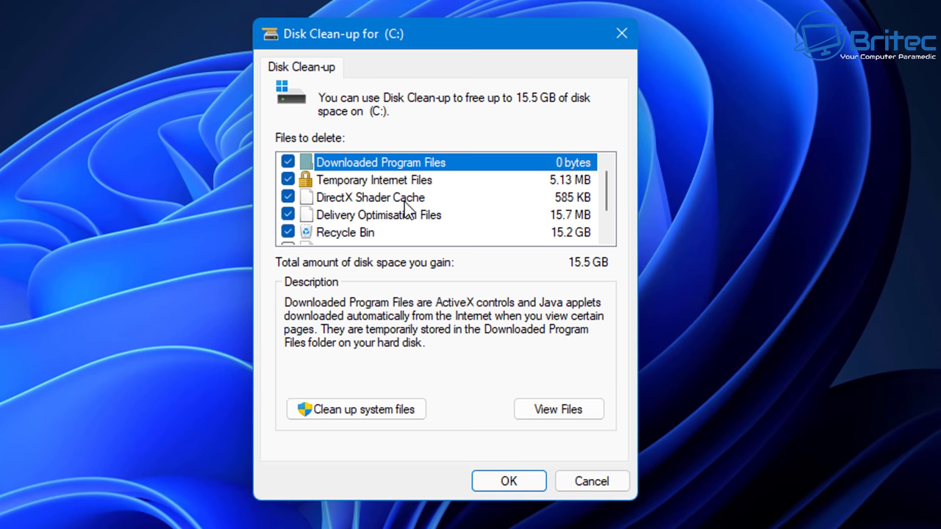
scroll(404, 204, down, 1)
click(290, 218)
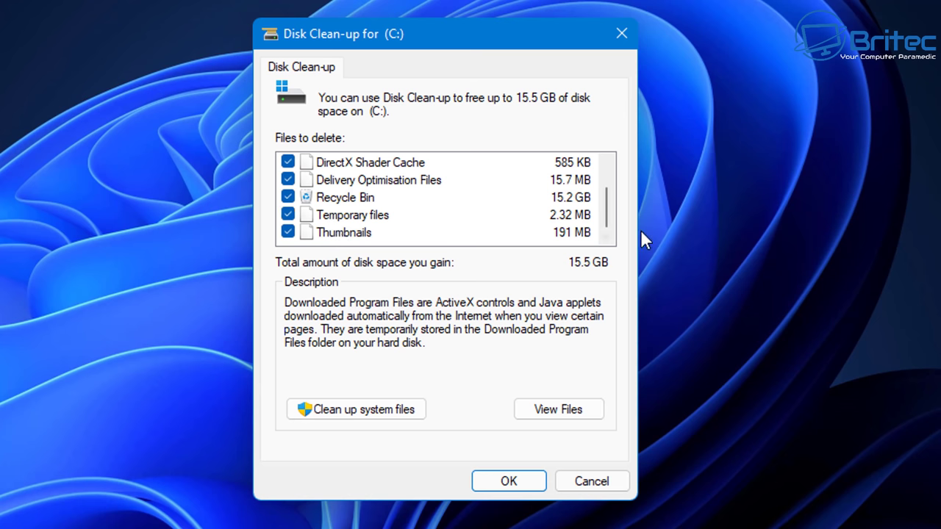
drag(608, 227, 613, 151)
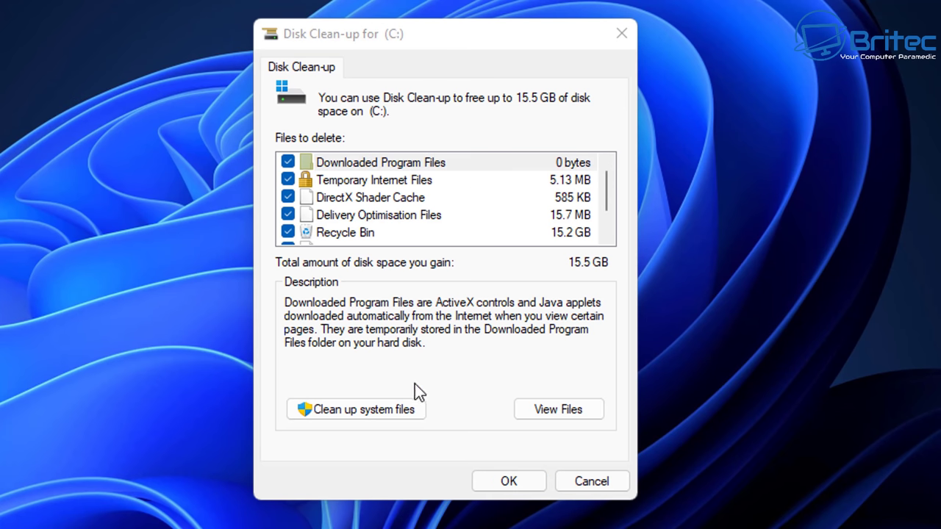
Rescan with system files and include Windows Update Clean-up, Defender files and upgrade logs.
click(342, 410)
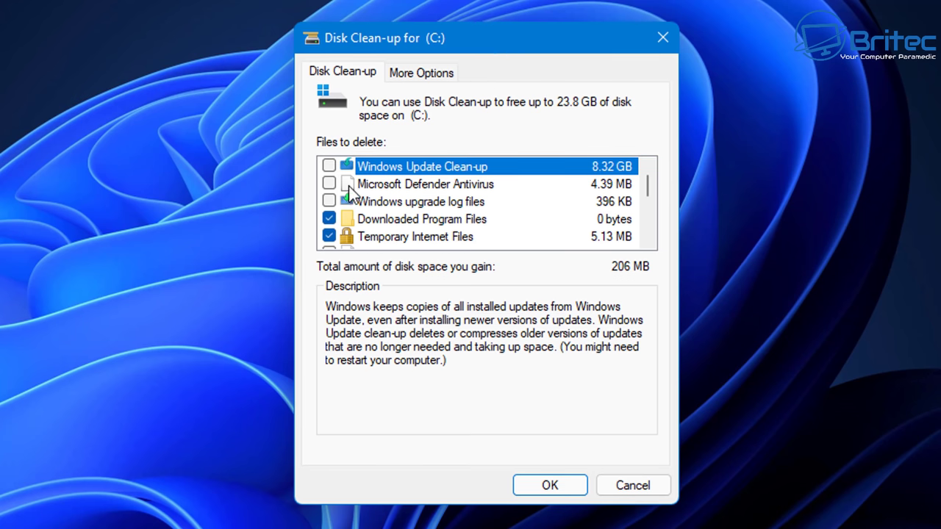
click(328, 167)
click(333, 190)
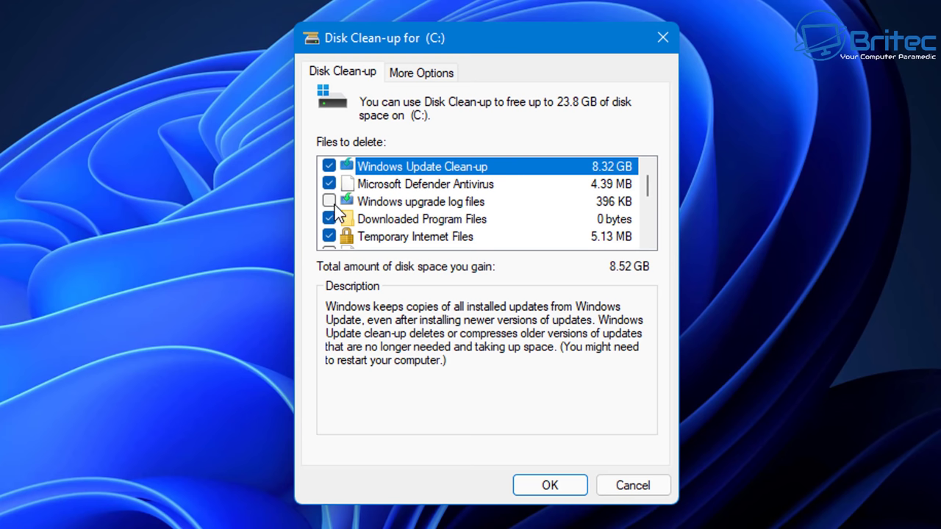
click(330, 203)
Also tick DirectX Shader Cache, Delivery Optimisation, Language Resource Files, Recycle Bin and Temporary files.
drag(648, 186, 647, 197)
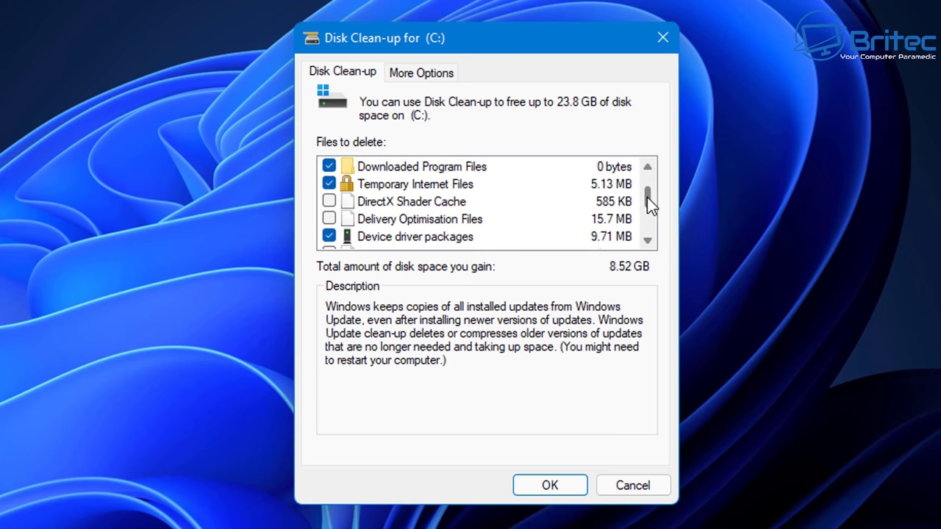
click(329, 201)
click(329, 219)
drag(650, 204, 645, 206)
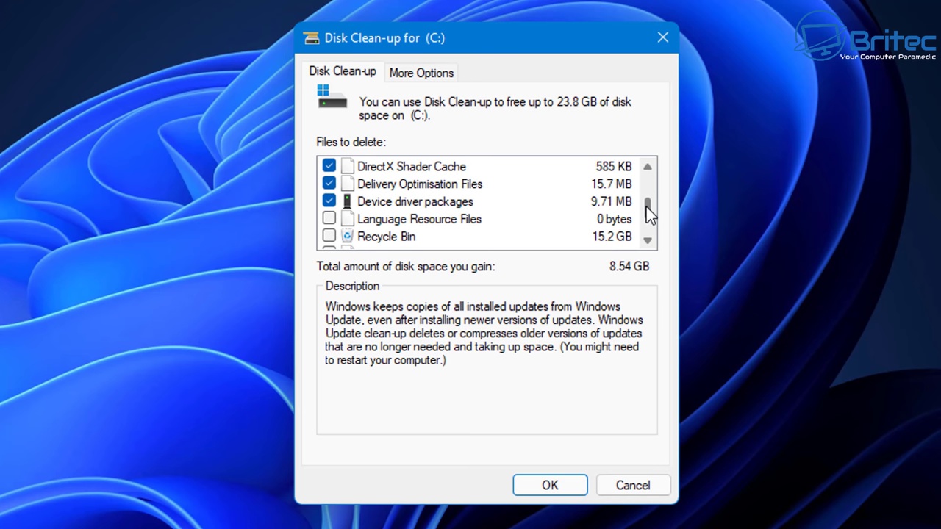
click(328, 235)
click(328, 219)
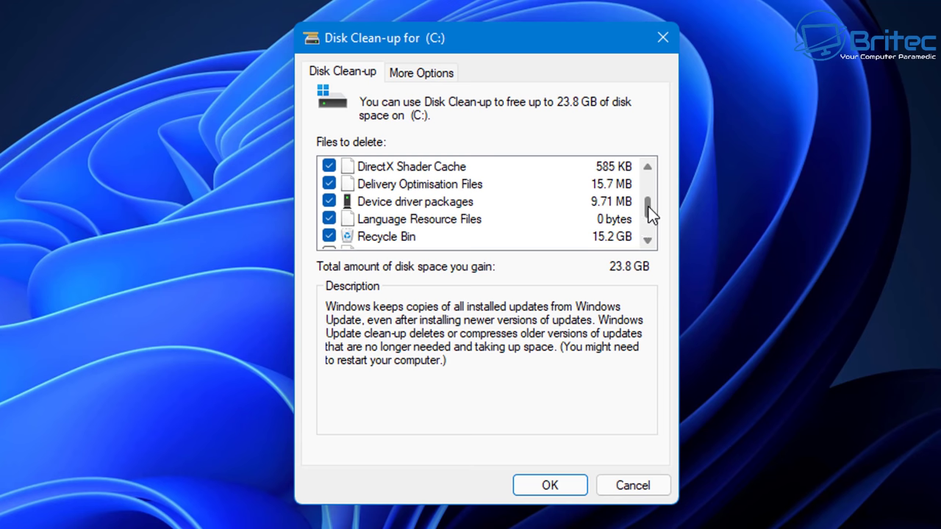
drag(650, 211, 650, 219)
click(329, 202)
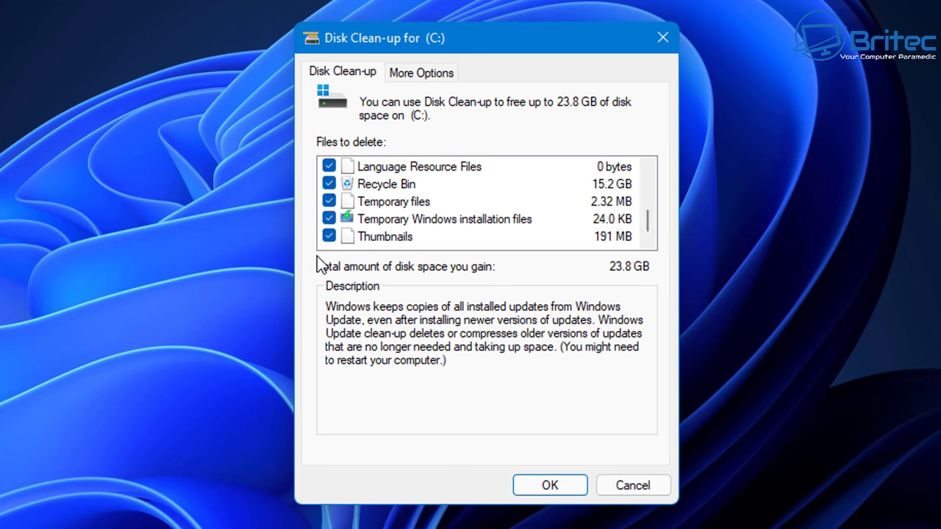
scroll(566, 235, up, 4)
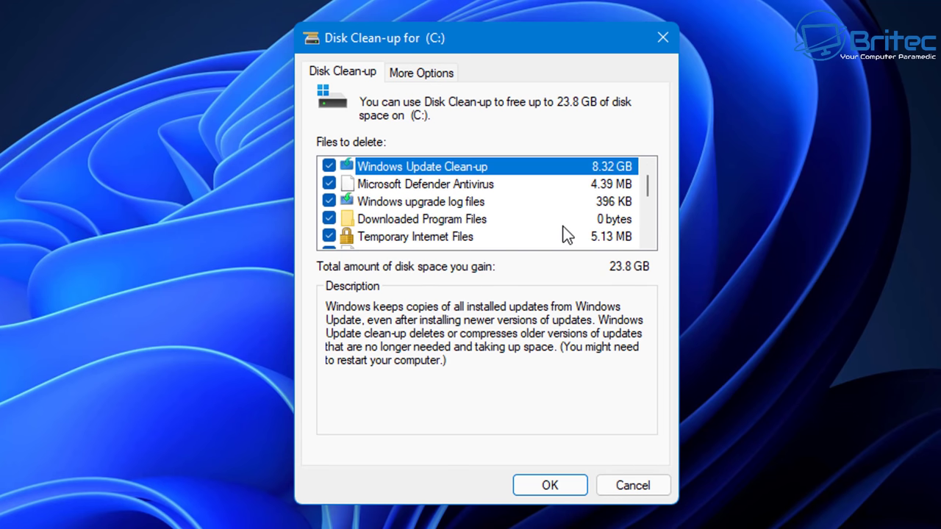
scroll(564, 234, down, 4)
Review the More Options tab, then permanently delete the selected files.
click(431, 73)
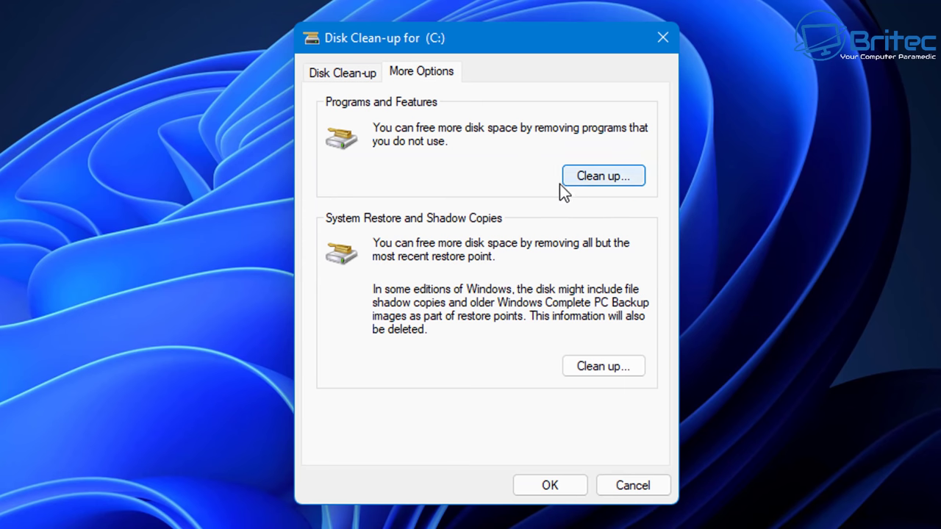
click(347, 75)
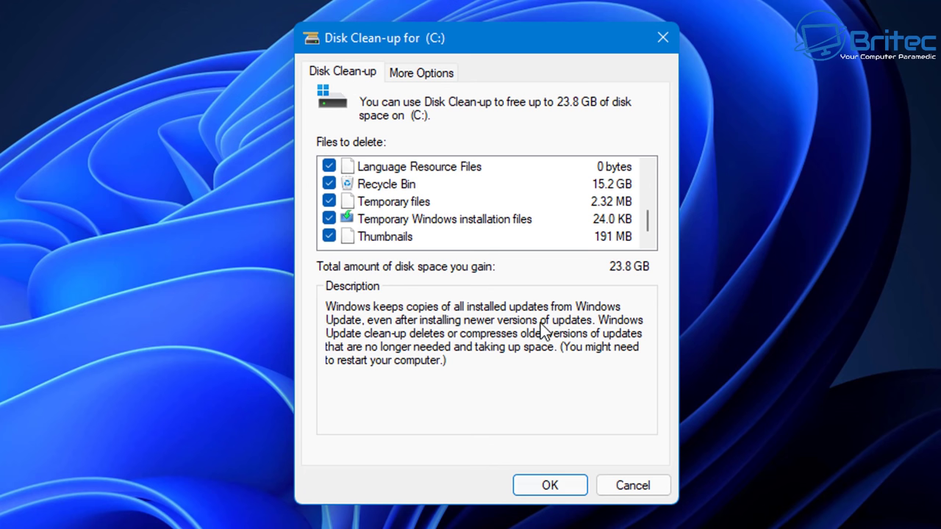
click(553, 485)
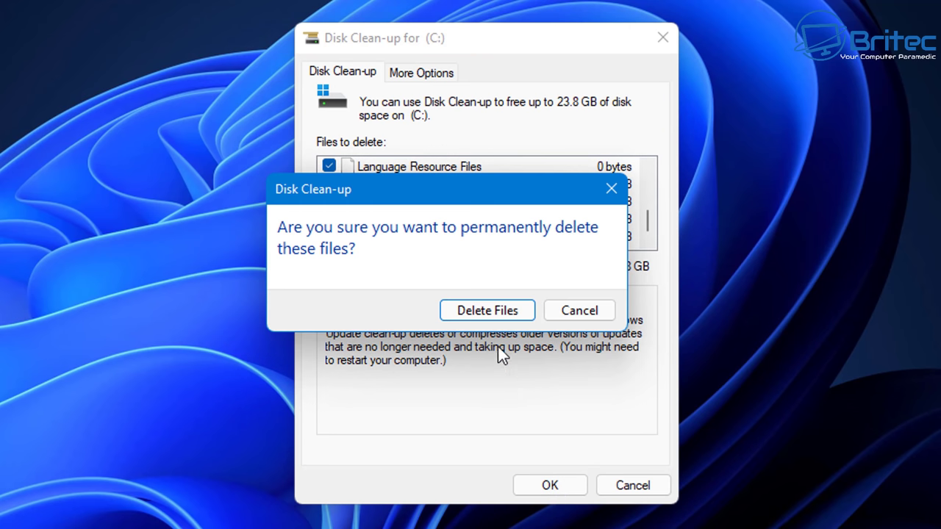
click(485, 311)
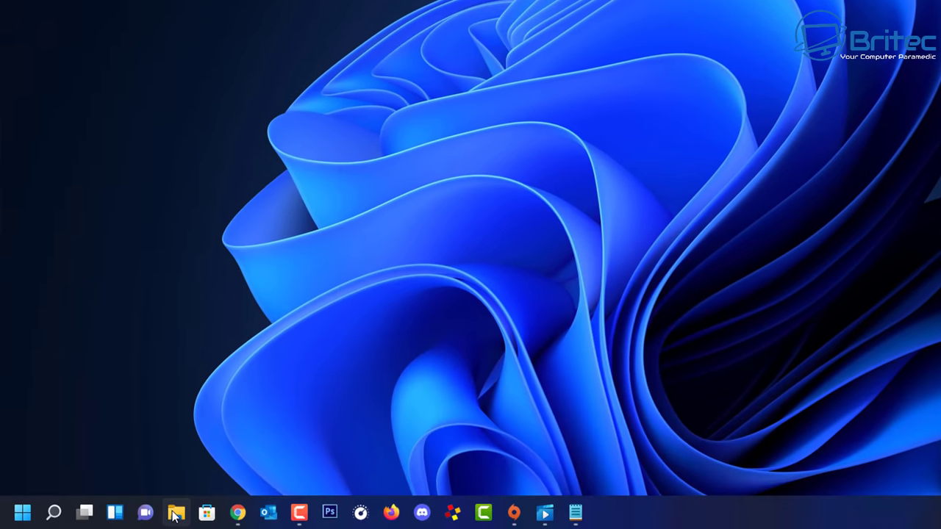
In Folder Options, stop showing frequently used folders and clear the File Explorer history.
click(176, 514)
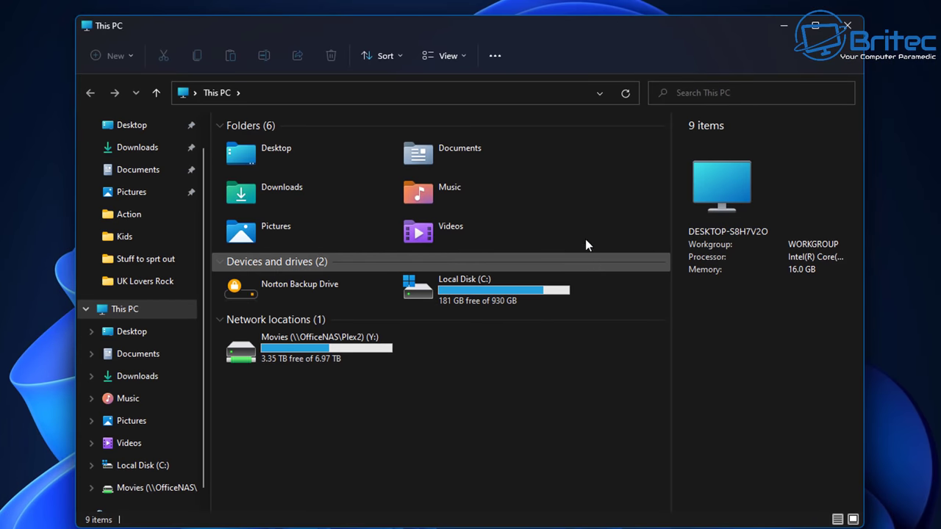
click(502, 59)
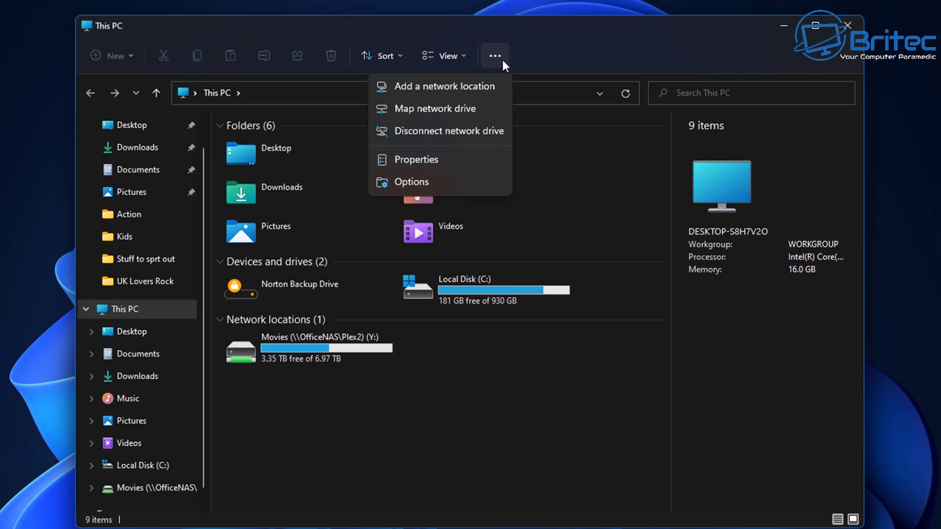
click(441, 182)
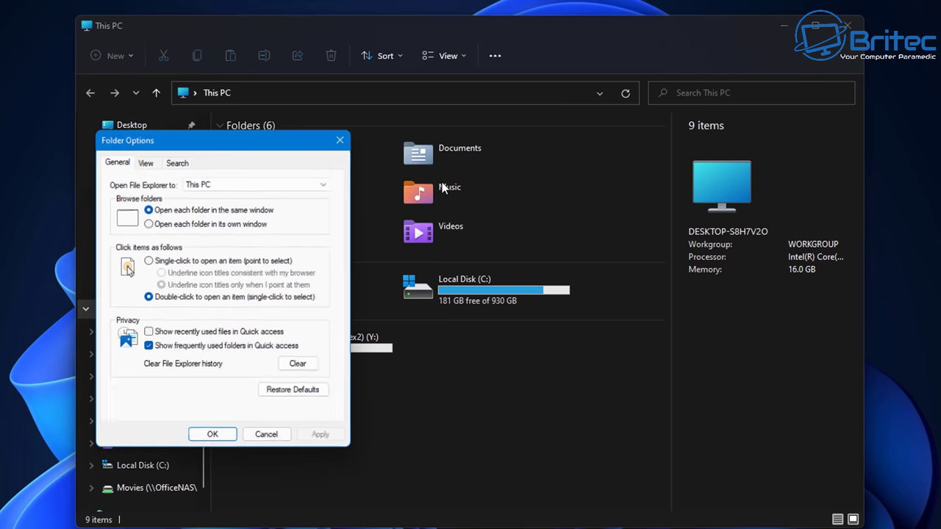
drag(206, 139, 321, 136)
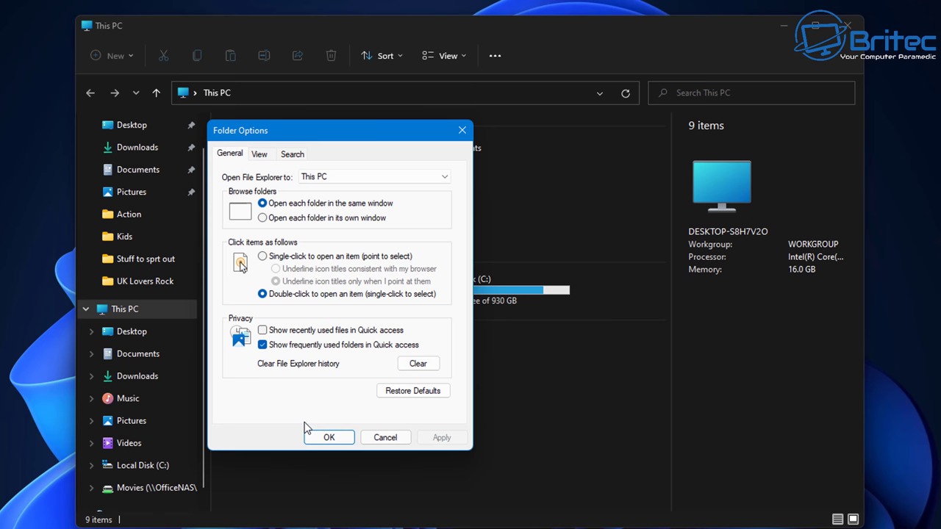
click(263, 345)
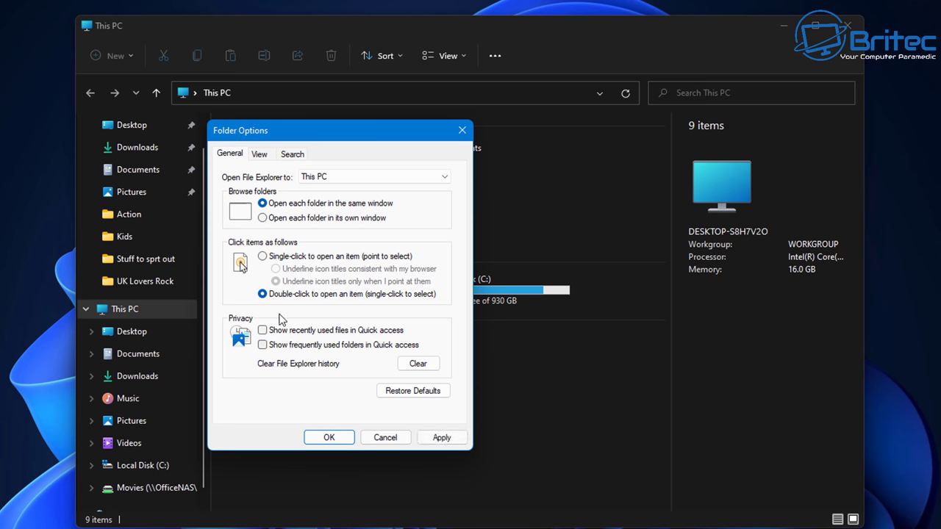
click(424, 367)
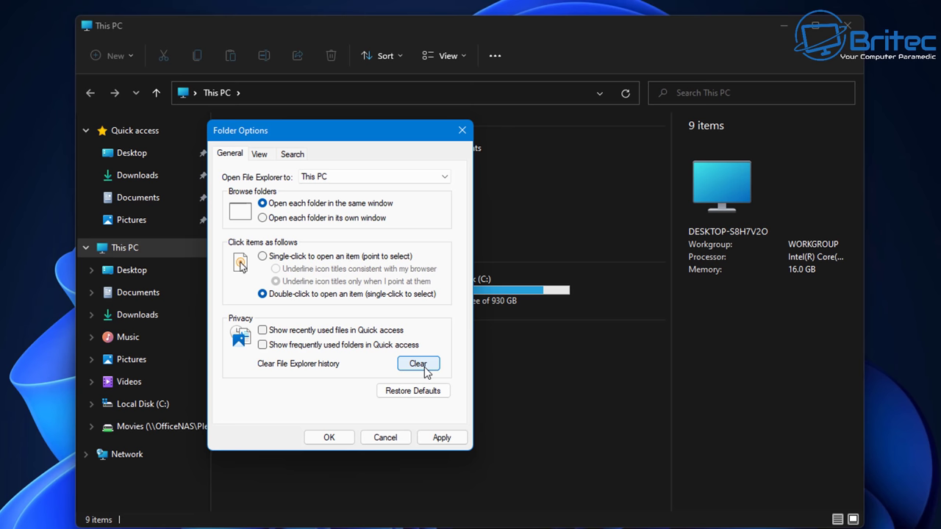
Keep Explorer opening to This PC, show known file extensions, apply, and close Explorer.
click(366, 177)
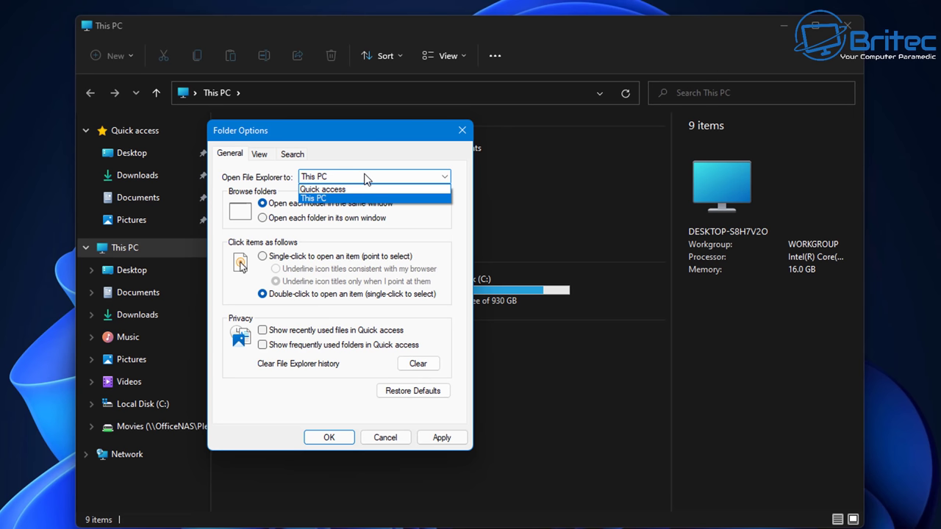
click(315, 199)
click(259, 154)
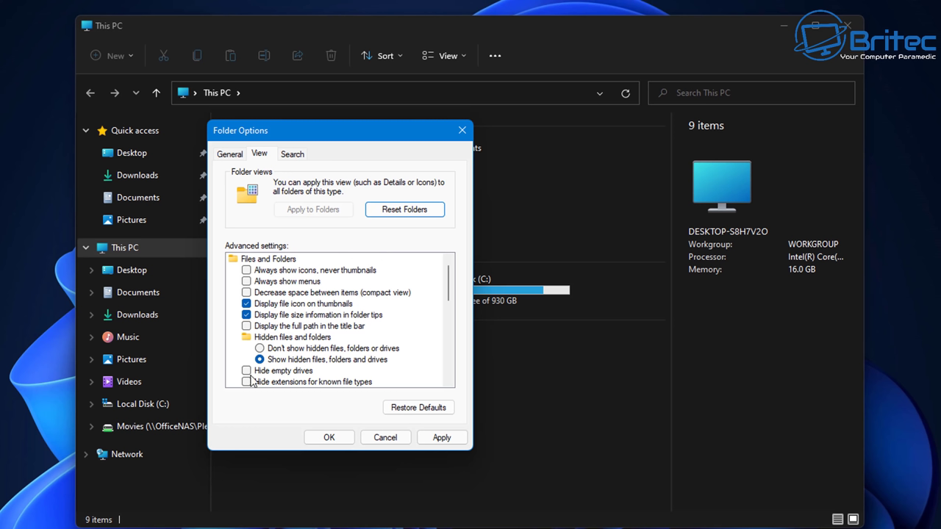
scroll(284, 384, down, 1)
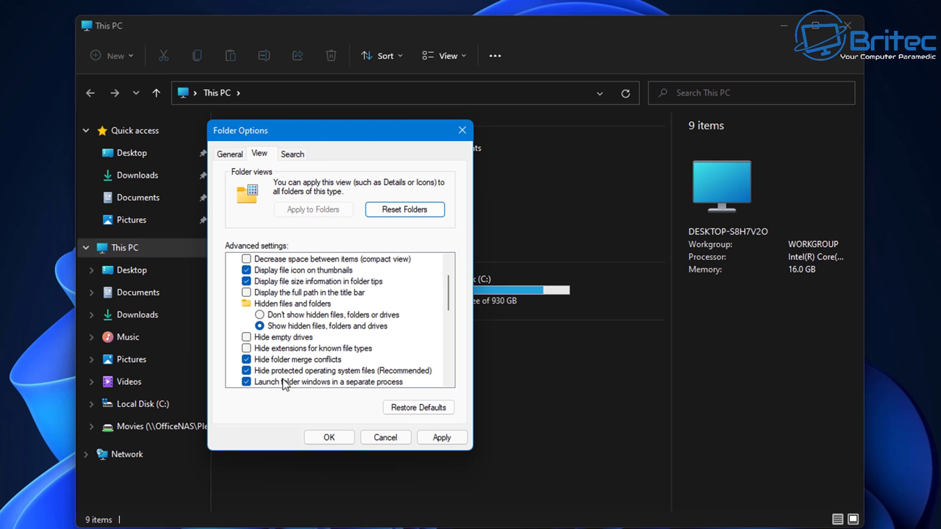
click(253, 348)
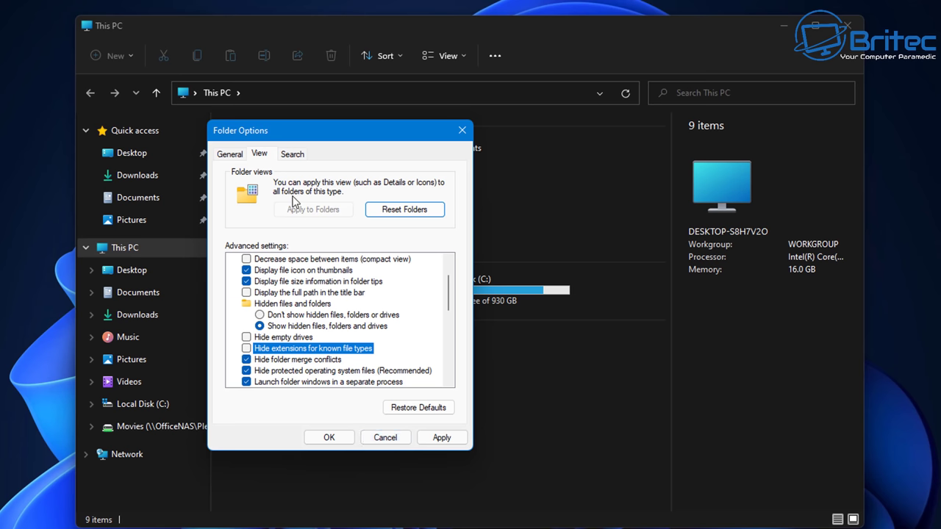
click(440, 439)
click(347, 439)
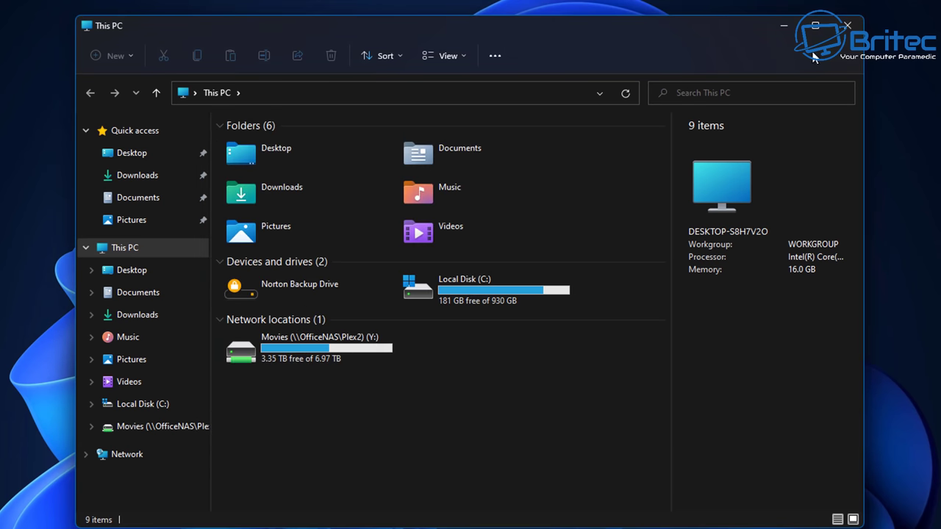
click(847, 25)
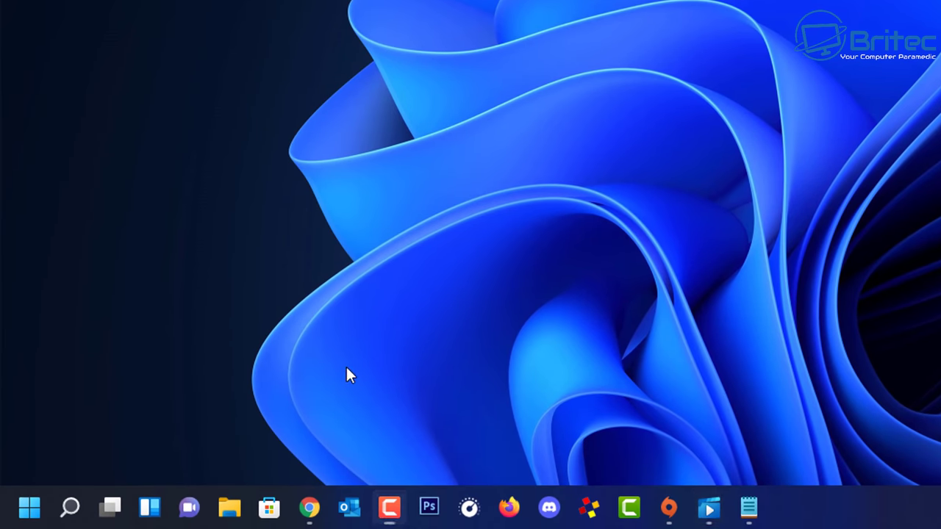
Reset the Microsoft Store cache with wsreset from Run, then close the Store and bring up Edge's menu.
right_click(28, 514)
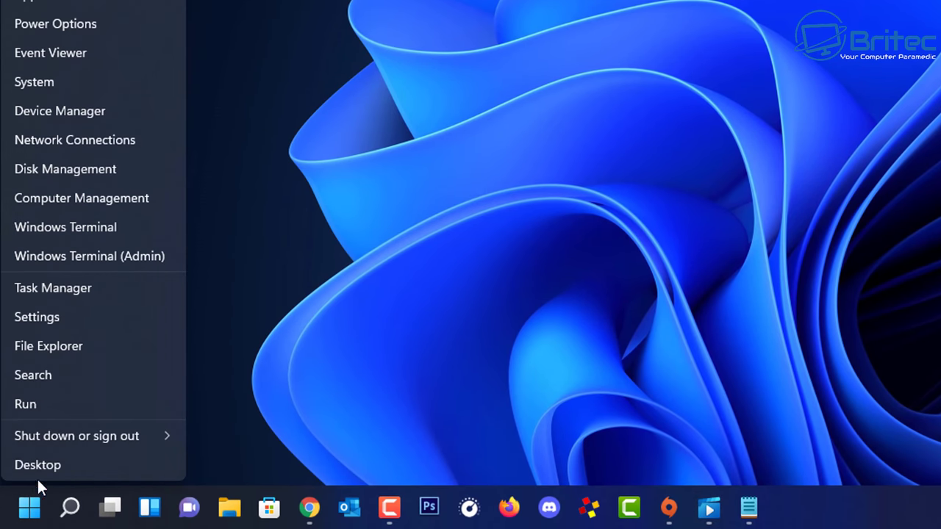
click(44, 404)
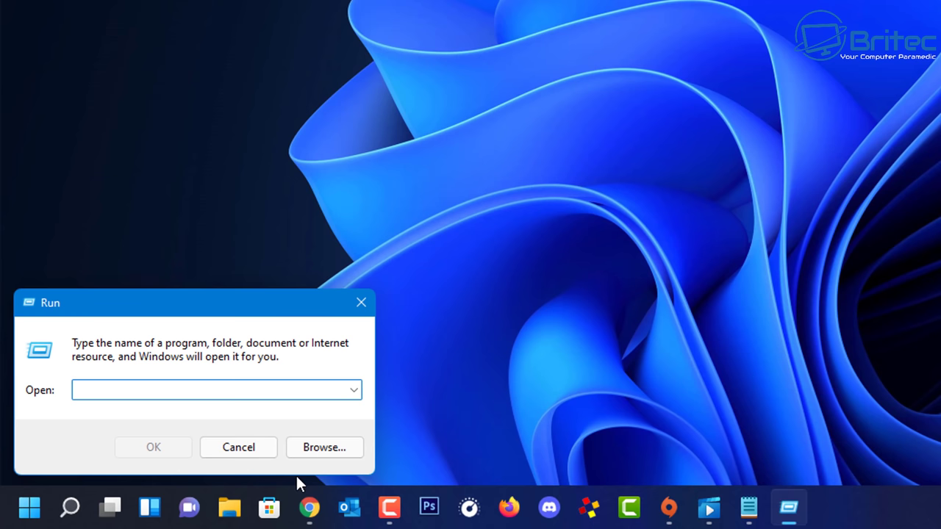
text(wsreset)
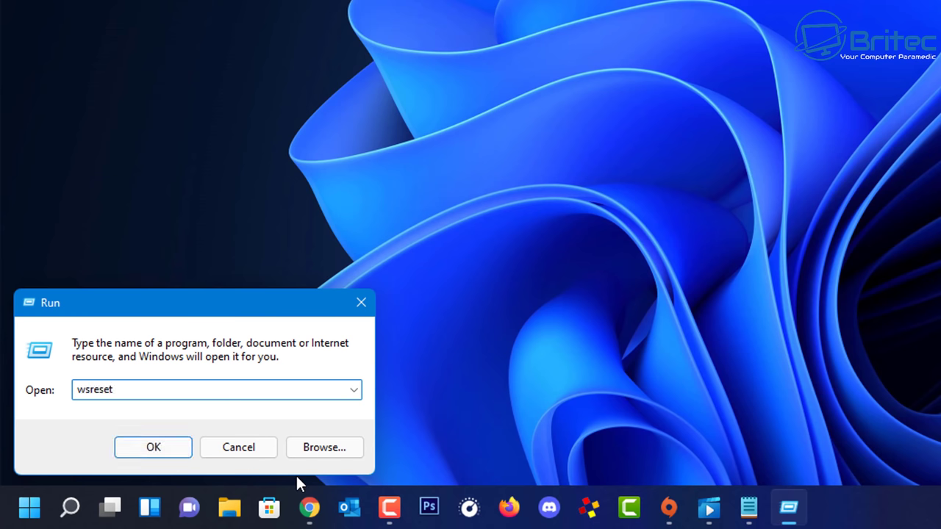
click(167, 449)
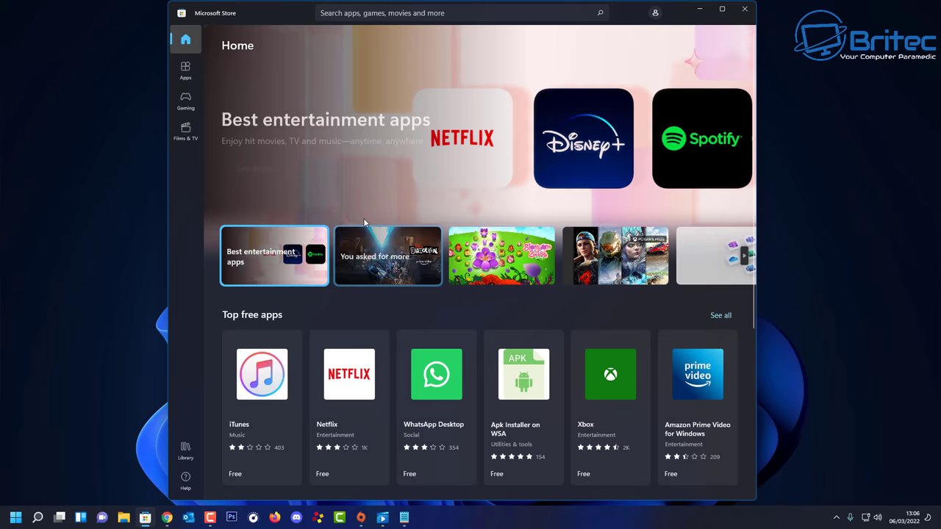
click(744, 10)
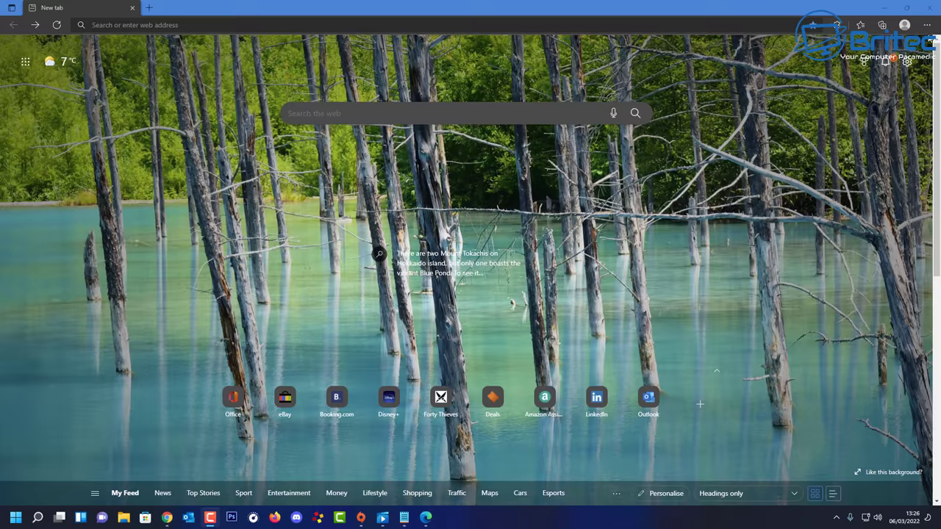
click(925, 27)
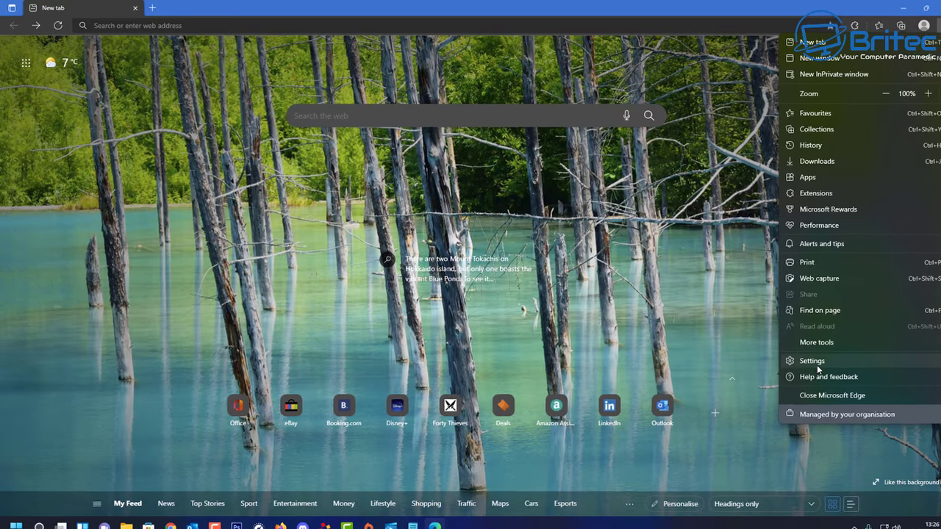
Go to Edge's Privacy, search, and services settings.
click(796, 353)
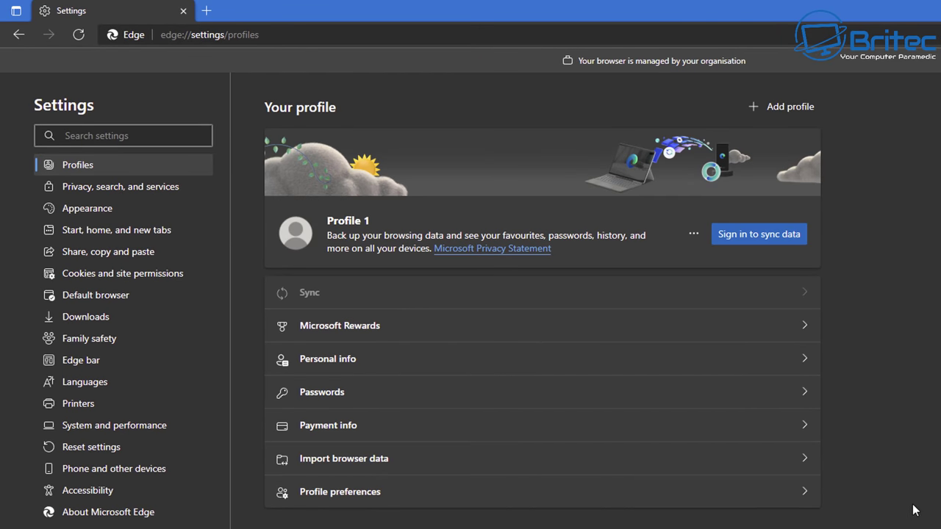
click(82, 195)
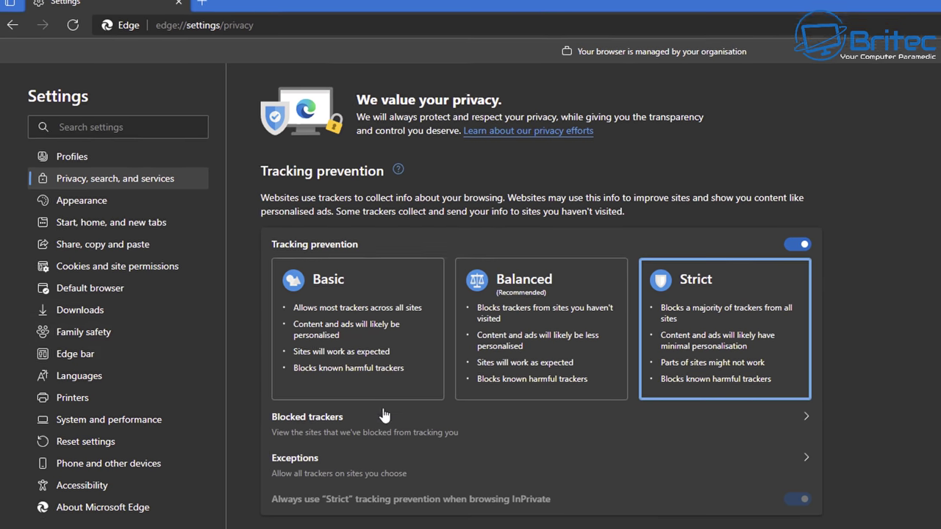
scroll(384, 416, down, 3)
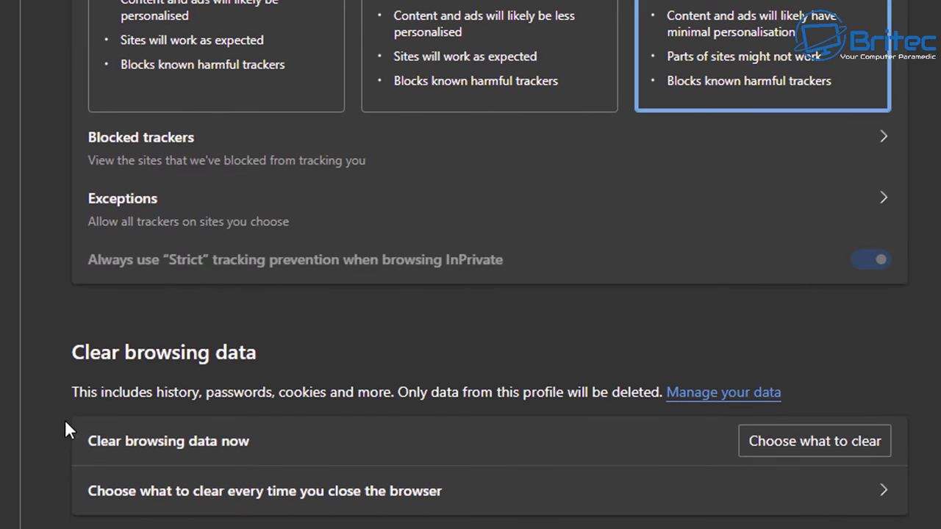
scroll(762, 382, down, 4)
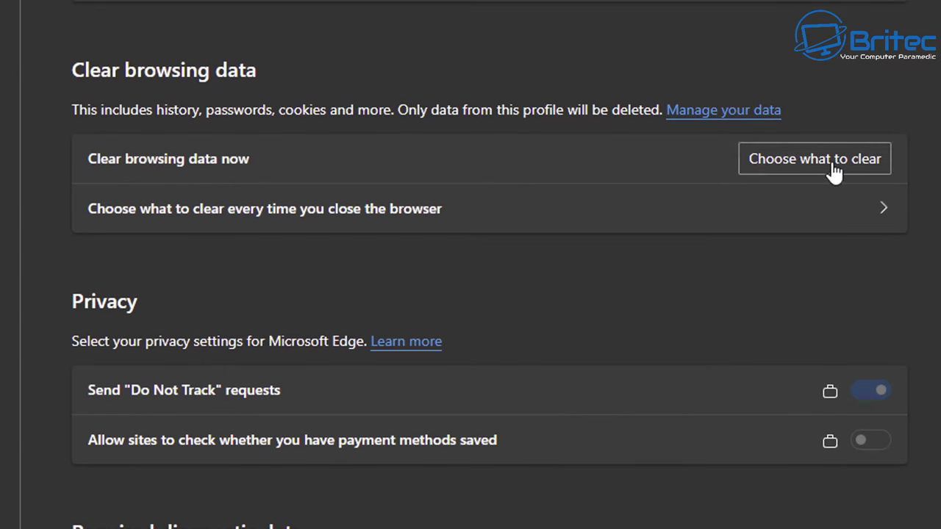
Clear Edge browsing data for All time with every category, including Passwords, ticked.
click(835, 171)
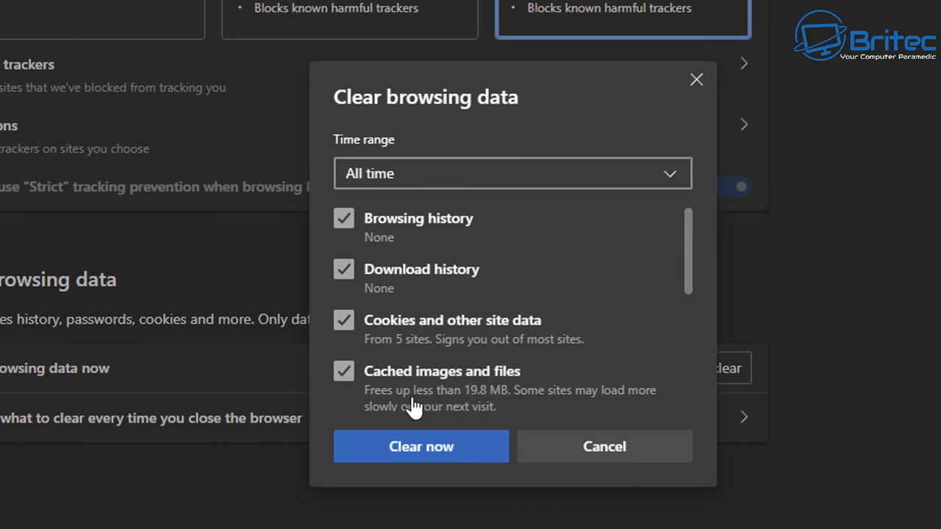
click(678, 179)
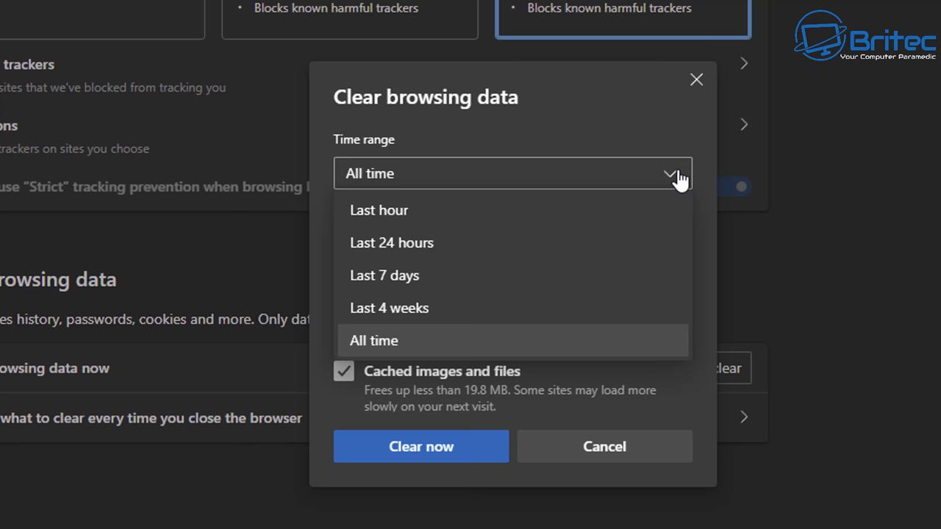
click(710, 230)
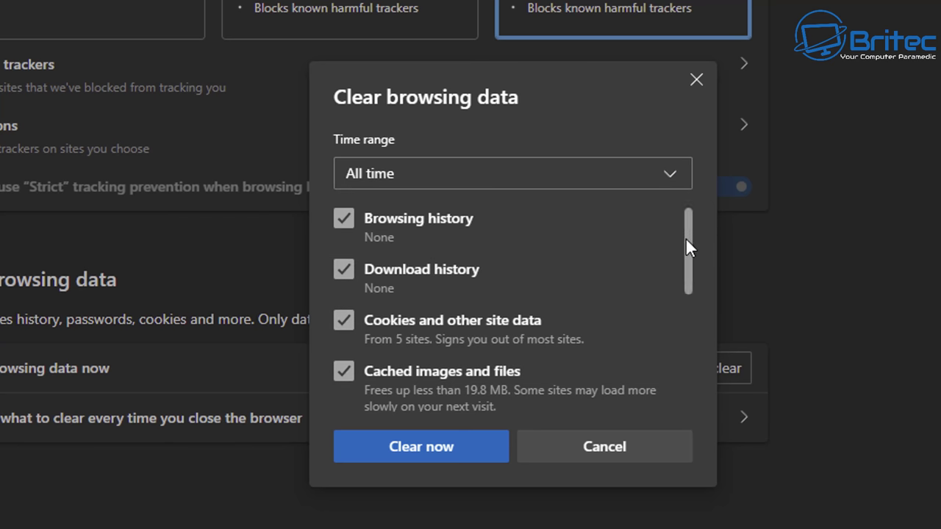
scroll(687, 243, down, 1)
drag(689, 248, 700, 306)
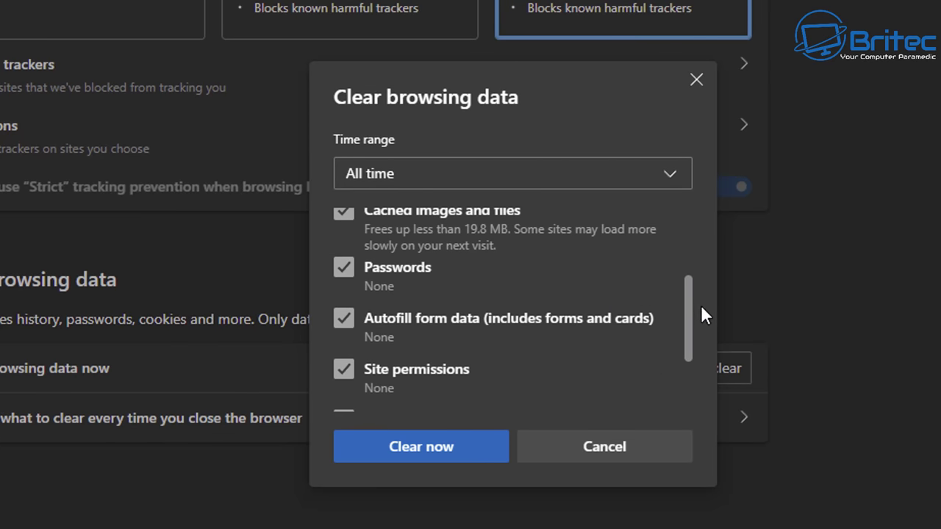
click(344, 270)
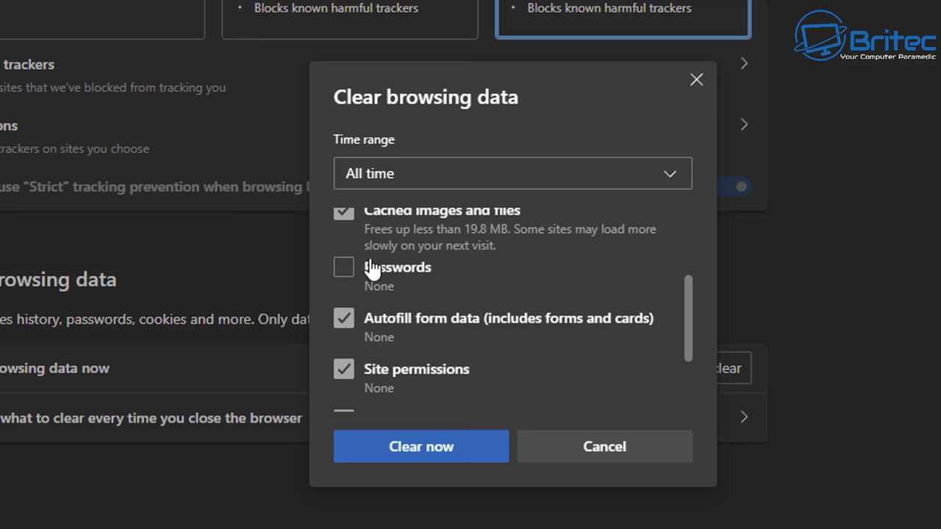
click(341, 268)
scroll(414, 375, down, 3)
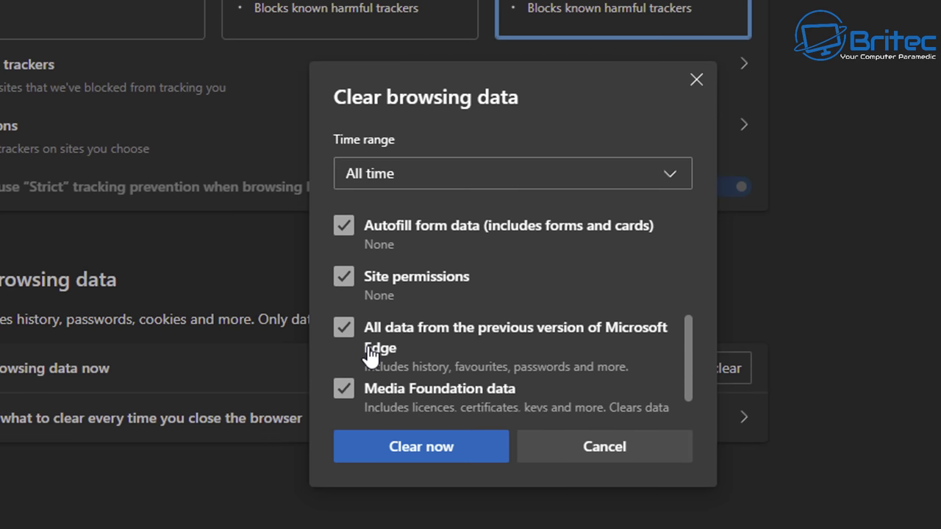
scroll(370, 355, down, 1)
scroll(426, 391, up, 3)
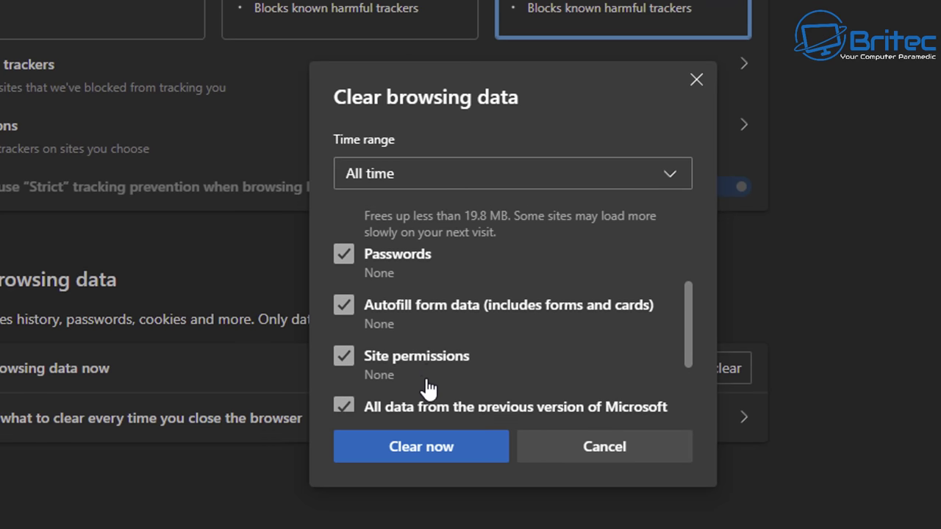
scroll(429, 388, up, 3)
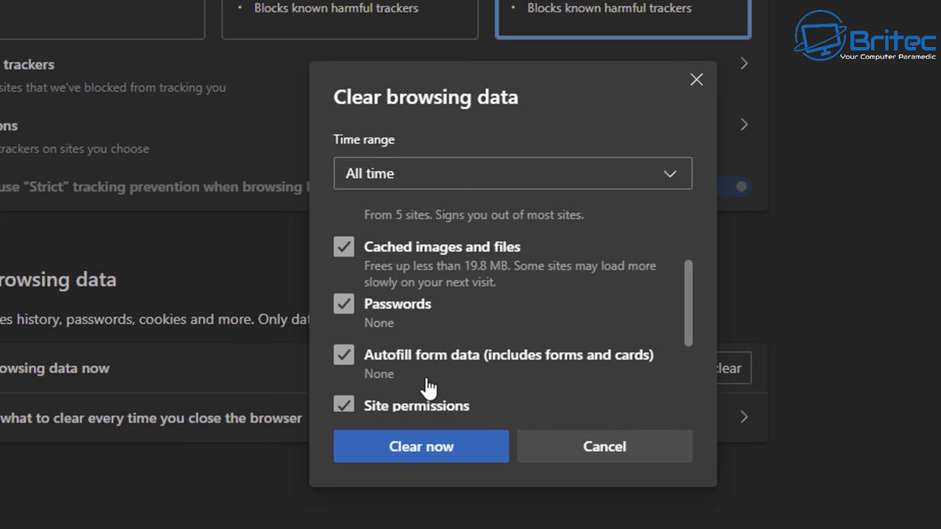
click(418, 449)
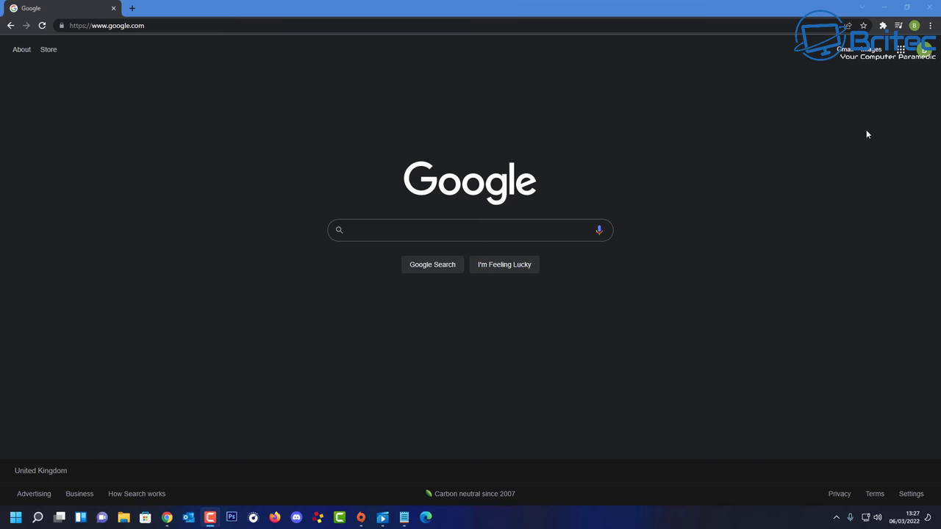
Bring up Chrome's Clear browsing data dialog from Security and privacy settings.
click(930, 26)
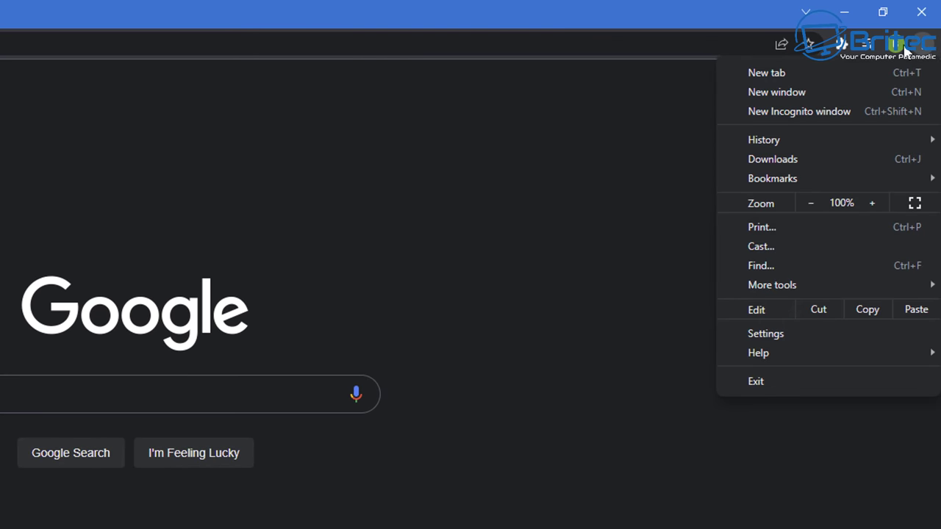
click(765, 334)
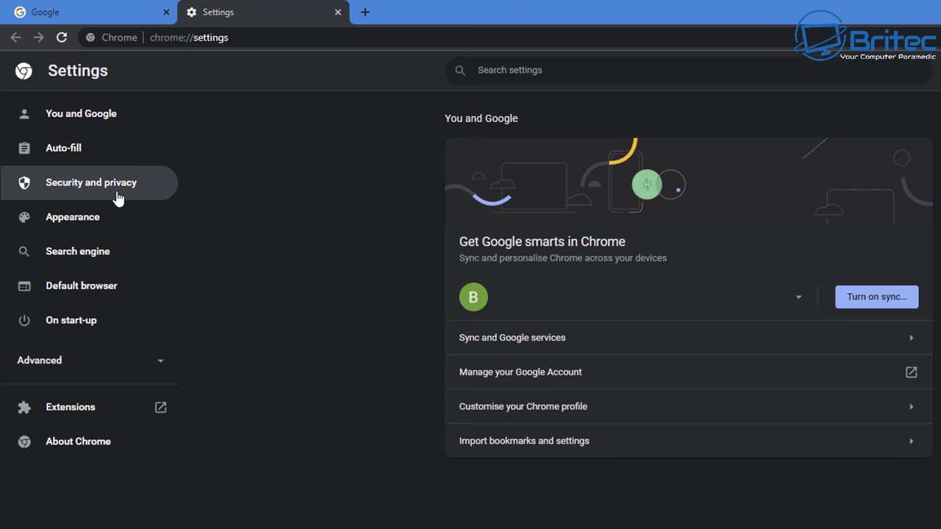
click(117, 196)
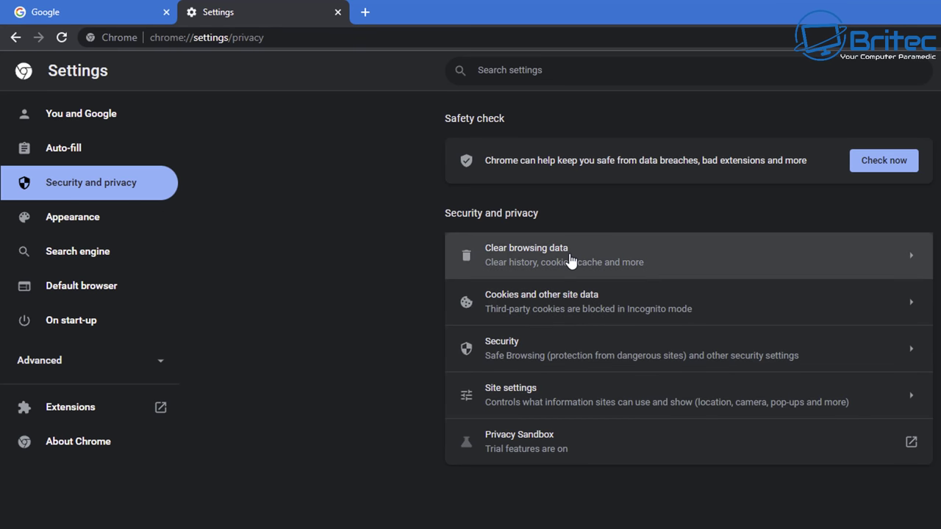
click(728, 265)
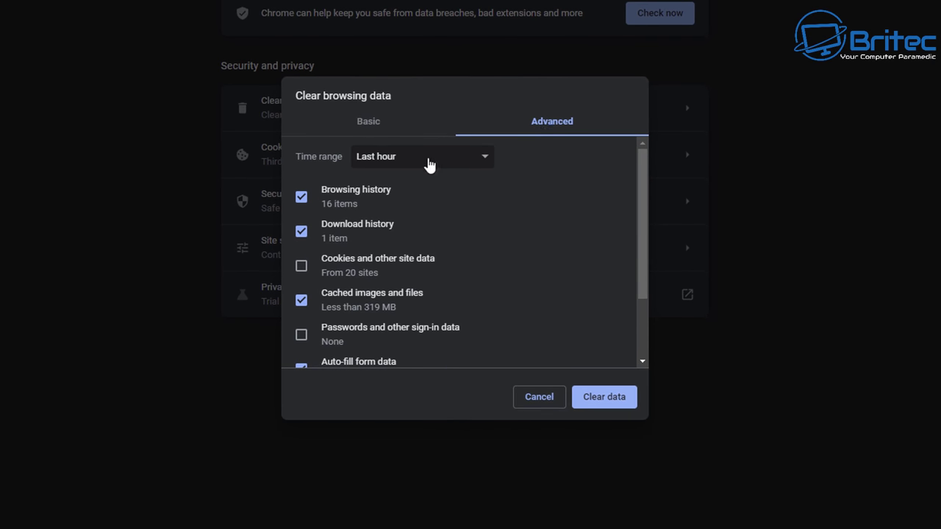
Clear Chrome's history, downloads, cached images and autofill data for All time.
scroll(428, 312, down, 1)
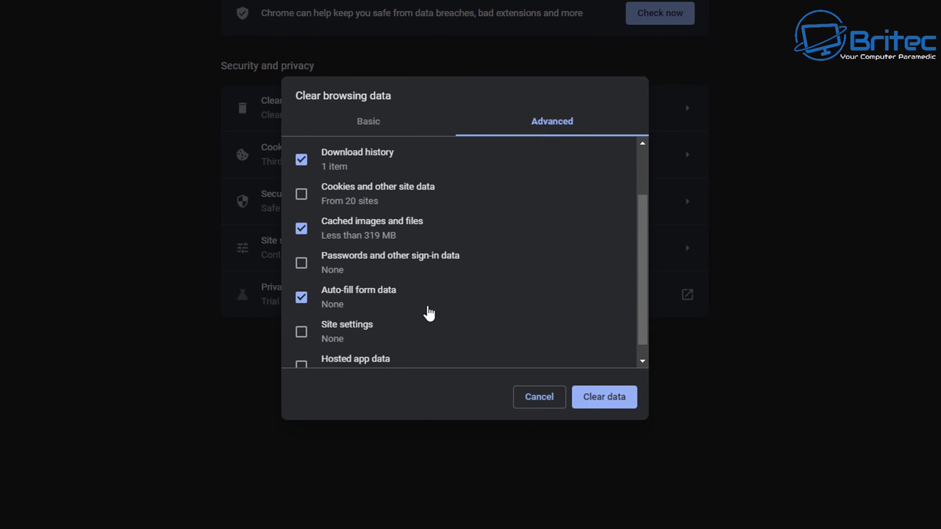
scroll(428, 312, up, 1)
click(476, 157)
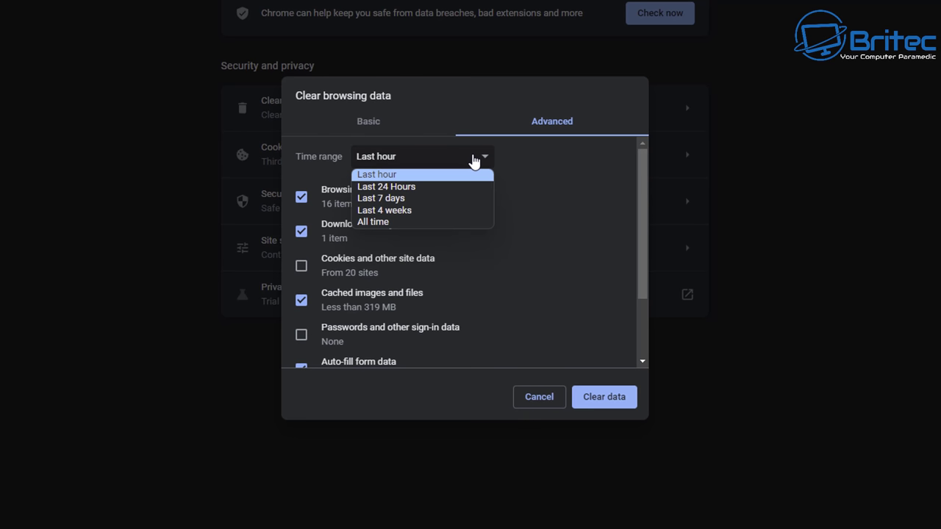
click(421, 222)
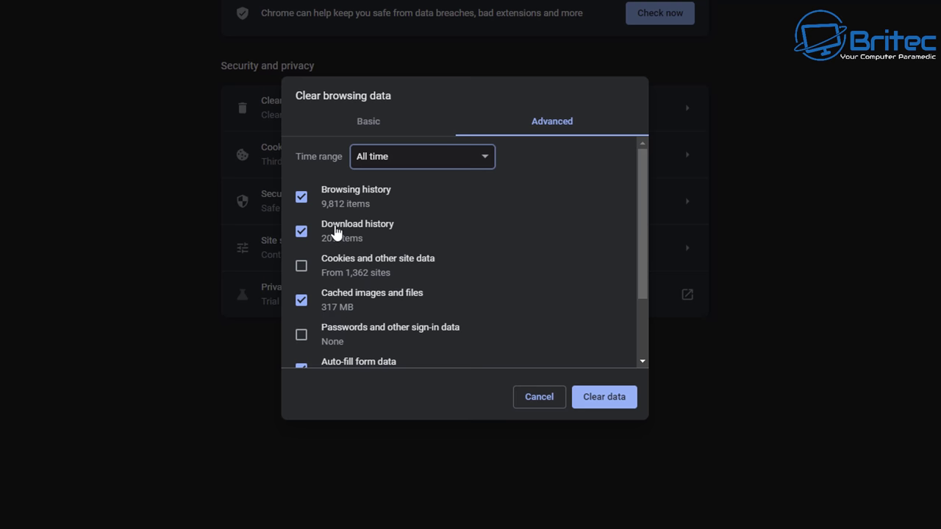
scroll(356, 340, down, 2)
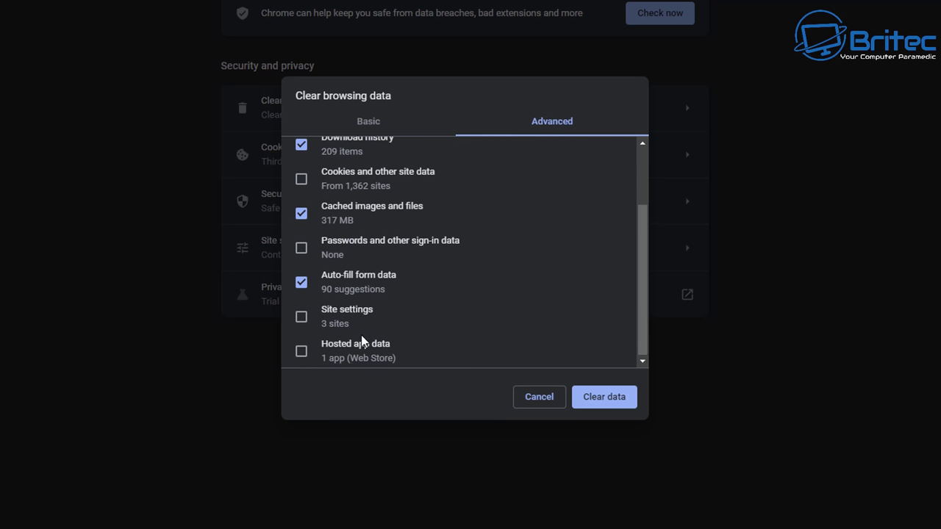
scroll(346, 345, up, 2)
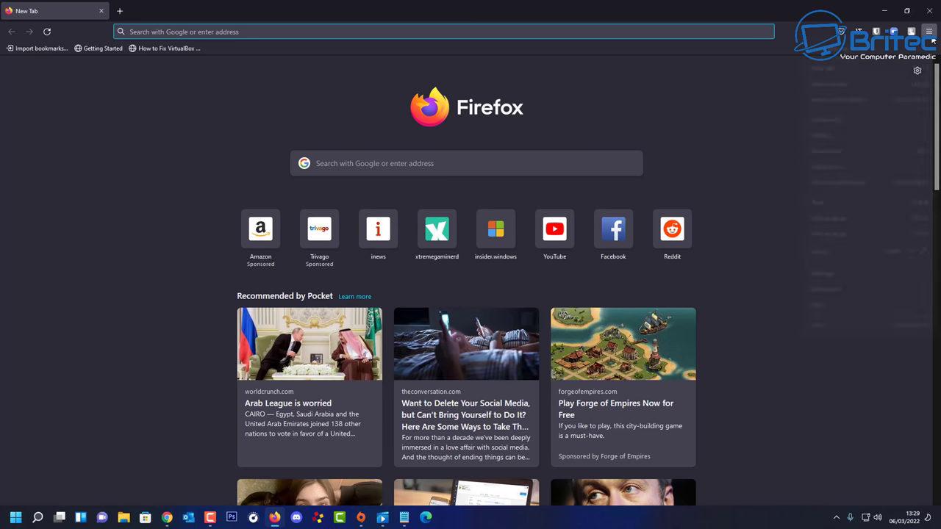
click(929, 31)
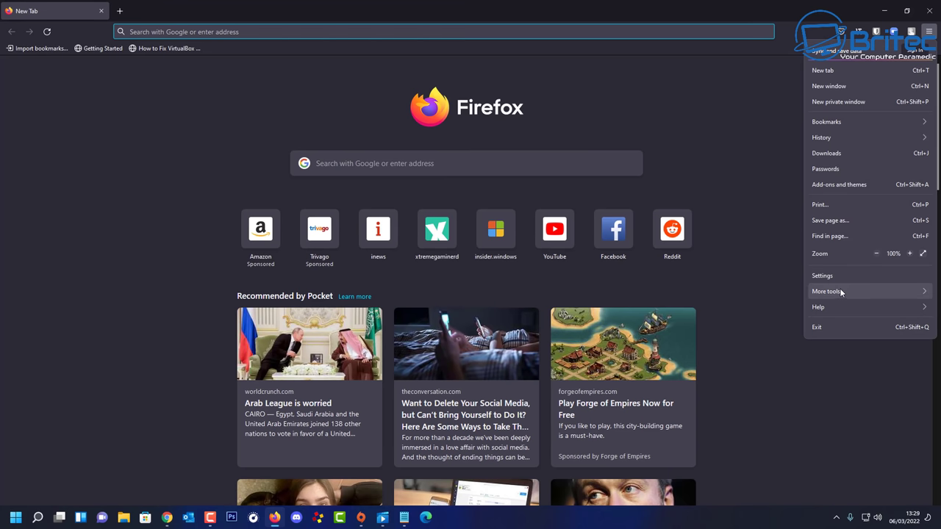
Go to Firefox's Privacy & Security settings, down to Cookies and Site Data.
click(821, 276)
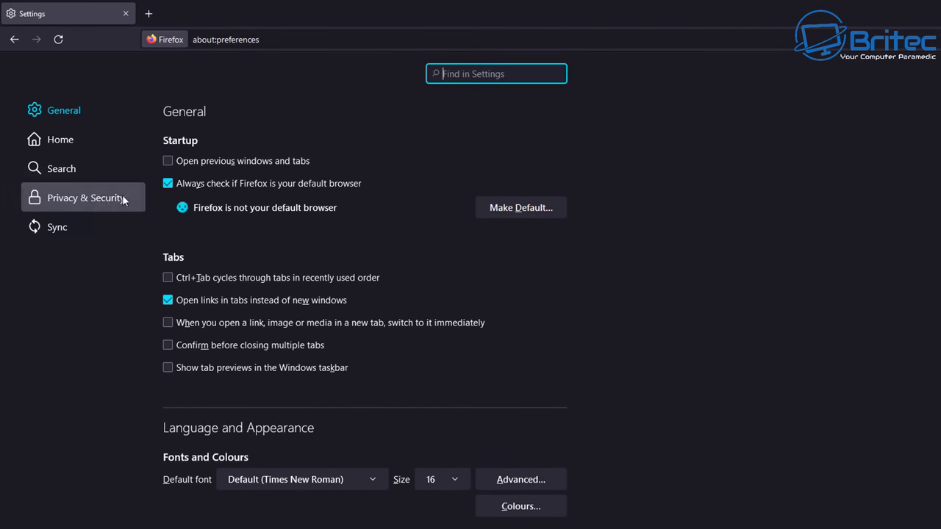
click(88, 197)
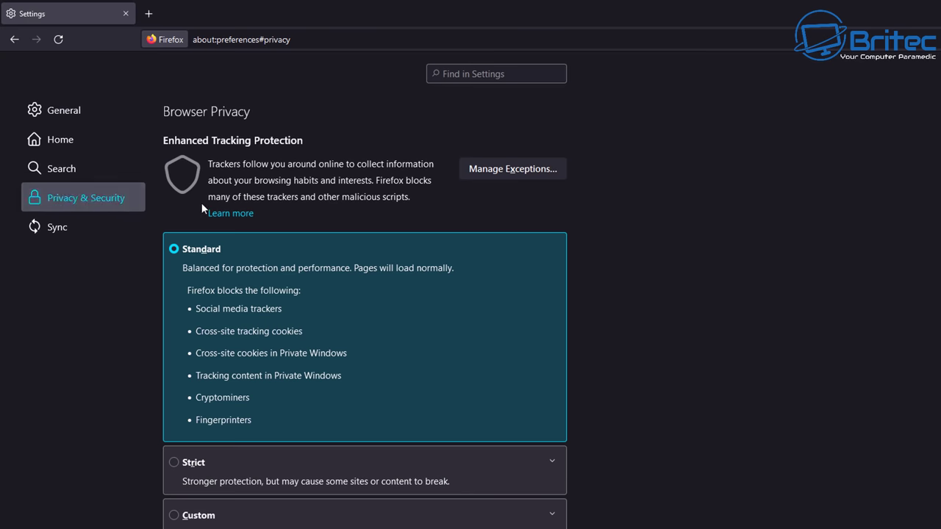
scroll(252, 356, down, 3)
scroll(250, 362, down, 1)
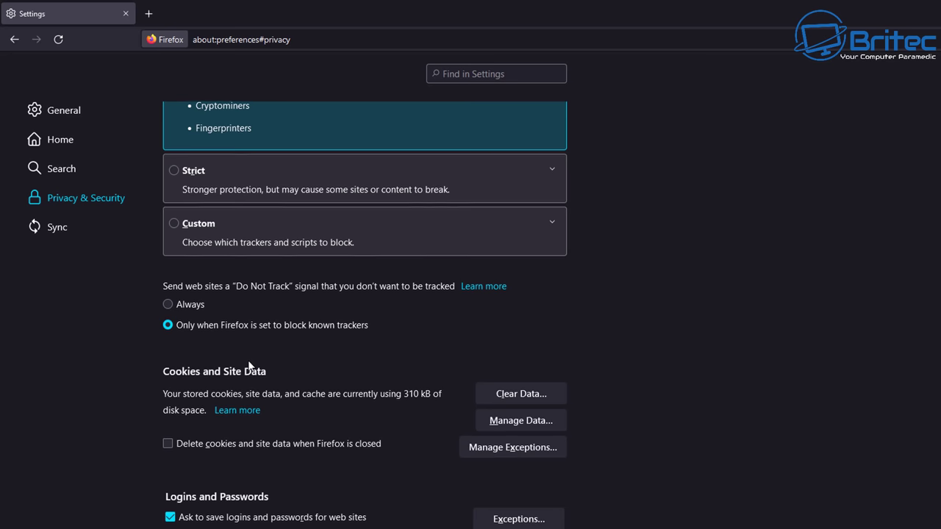
Clear all Firefox cookies, site data and cached content, and verify Manage Data shows none left.
click(524, 394)
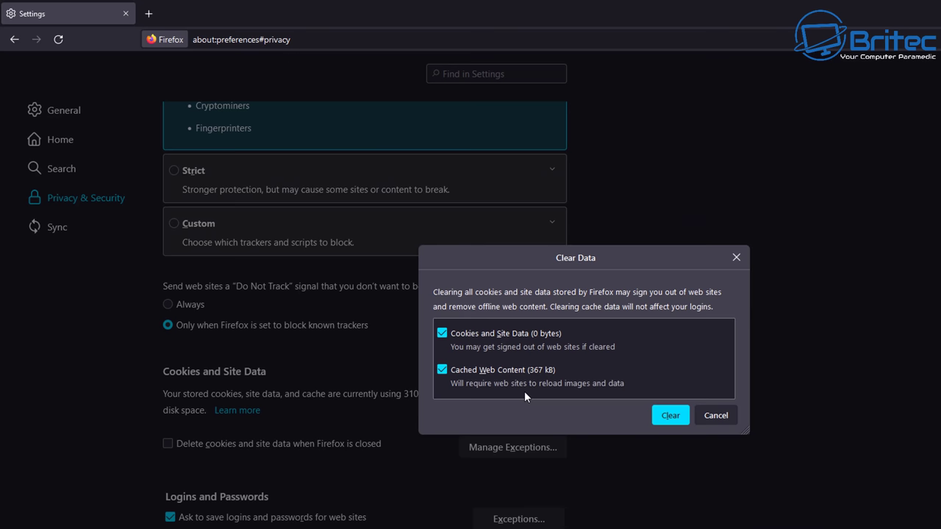
click(670, 415)
click(680, 337)
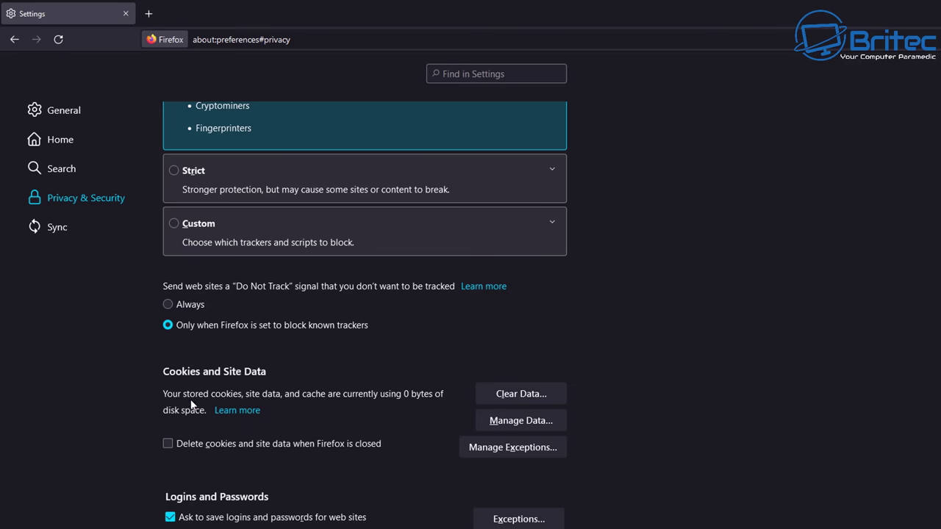
click(511, 422)
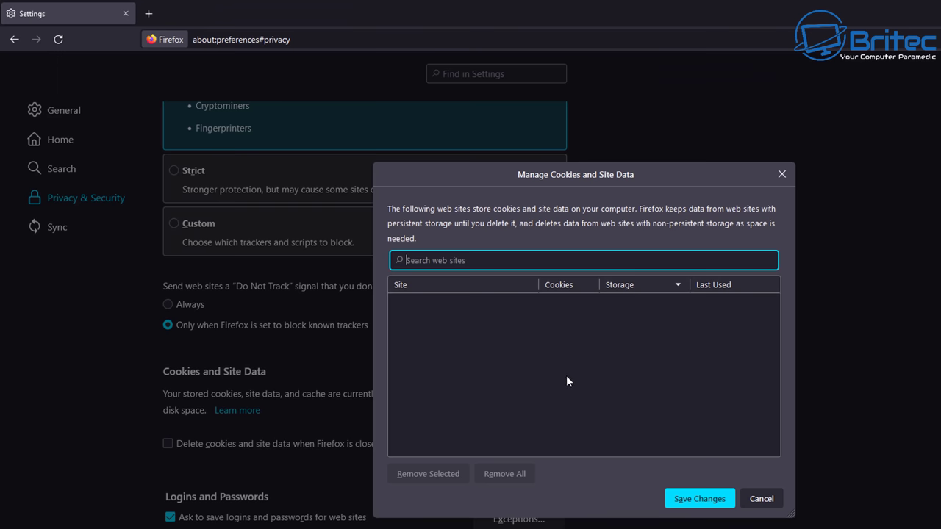
click(761, 502)
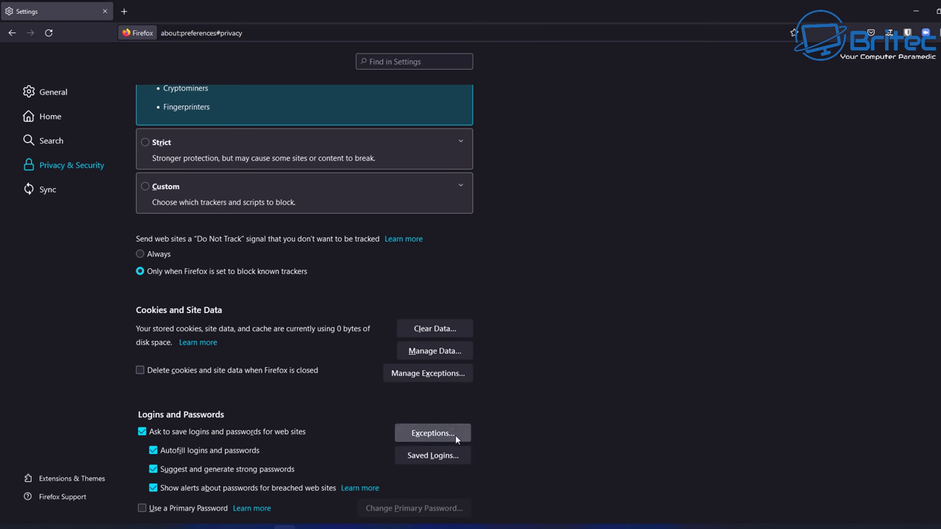
Clear Firefox history for Everything, including Site settings and Offline website data.
scroll(449, 439, down, 2)
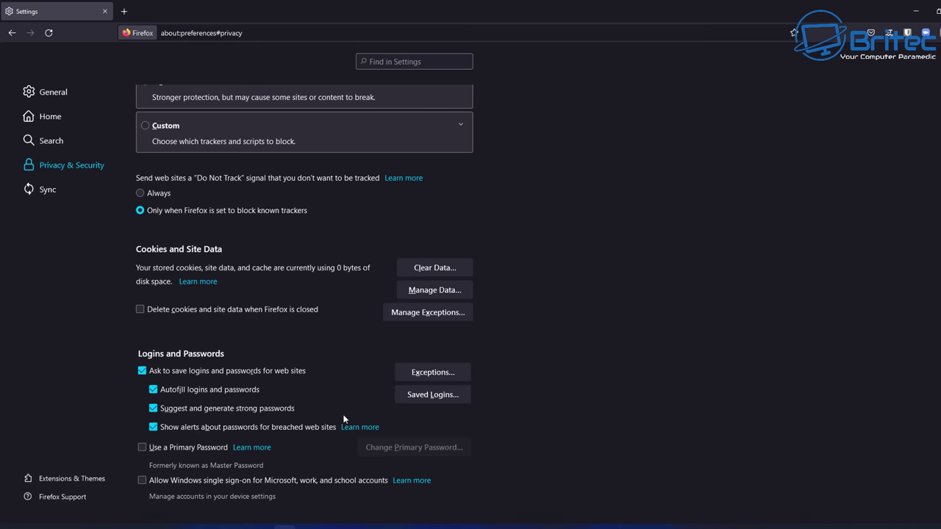
scroll(177, 408, down, 4)
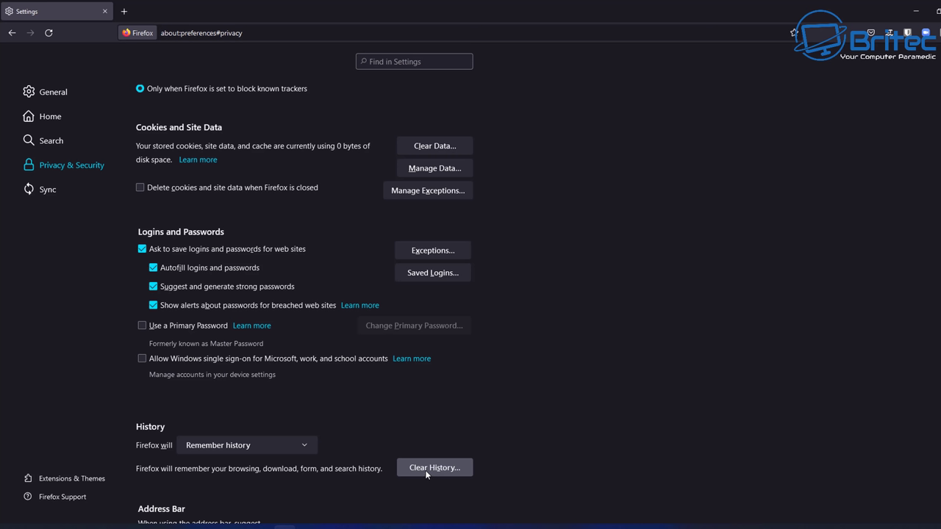
click(295, 445)
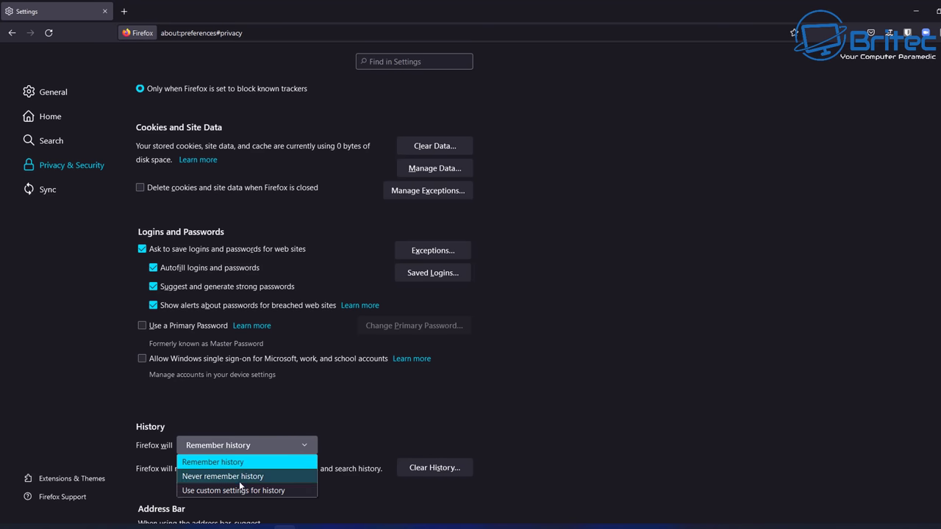
click(443, 472)
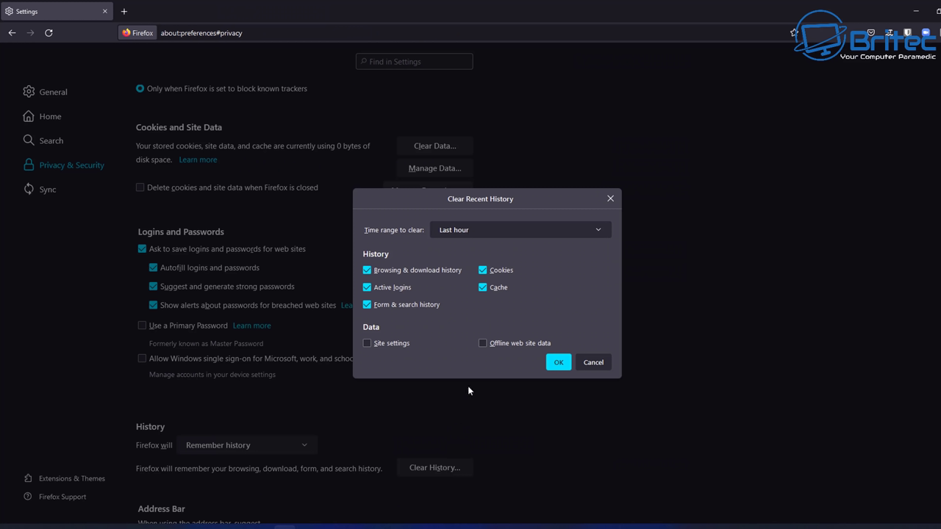
click(368, 344)
click(482, 343)
click(538, 228)
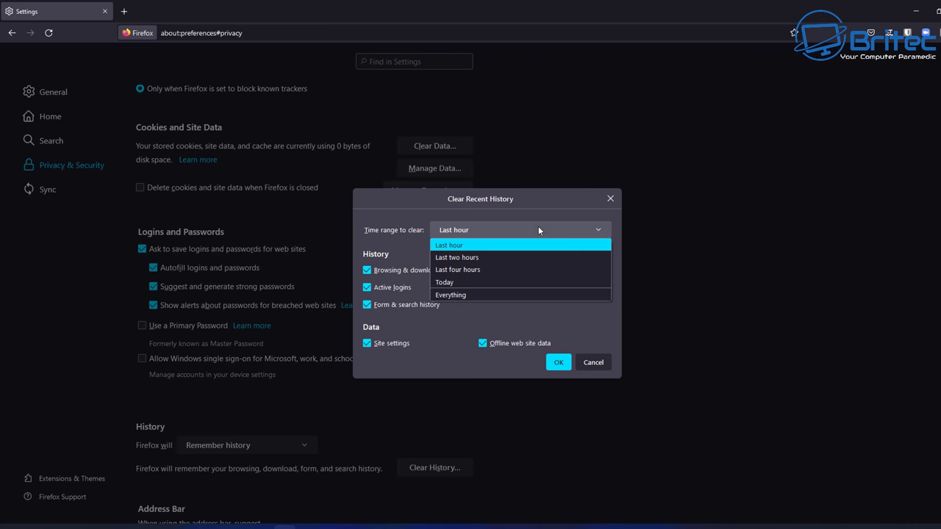
click(461, 293)
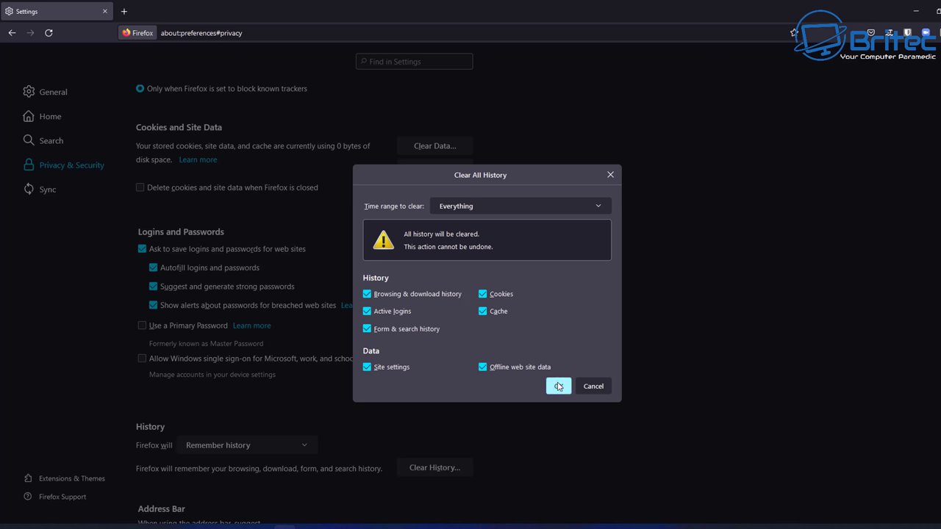
click(558, 386)
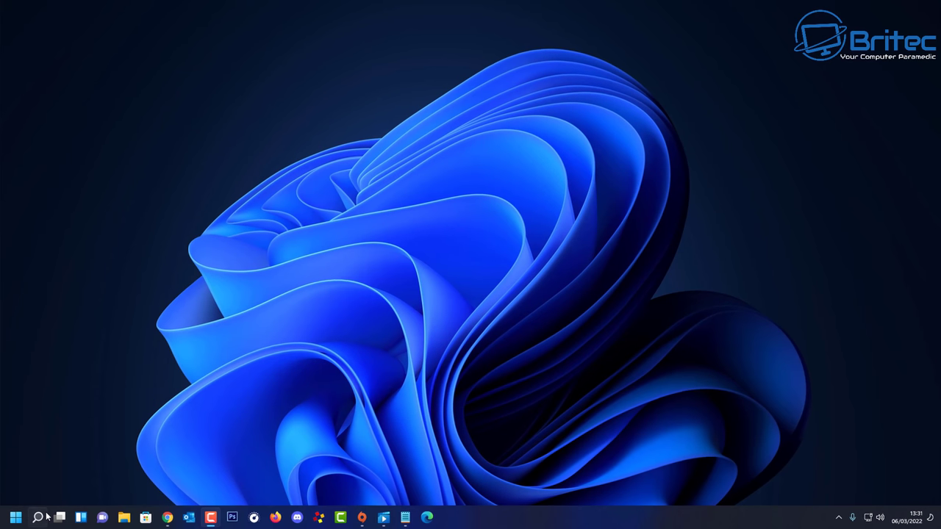
click(45, 517)
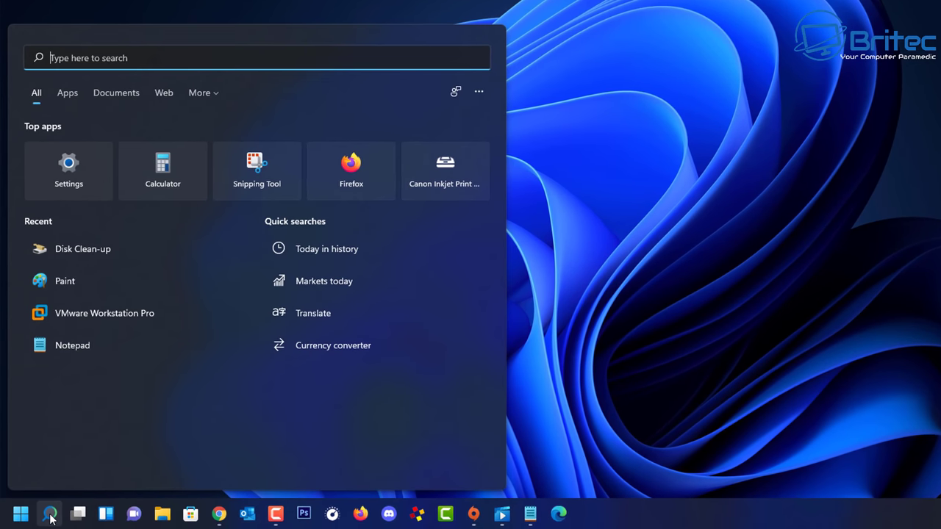
Run ipconfig /flushdns in an administrator Command Prompt.
text(cmd)
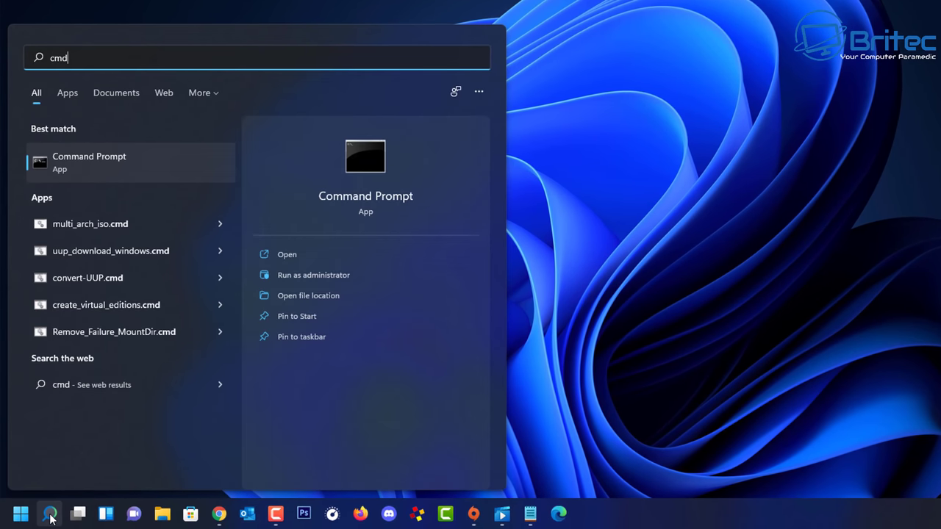
click(302, 277)
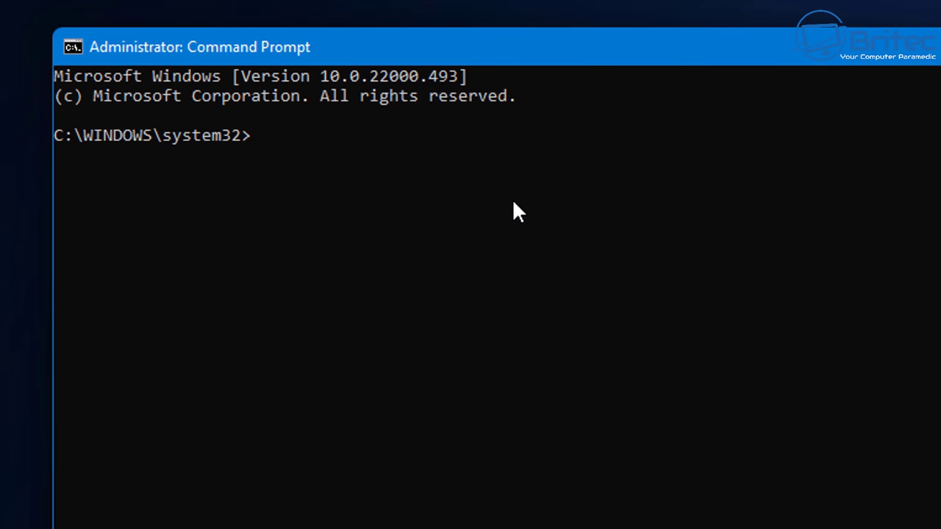
text(ipconfig )
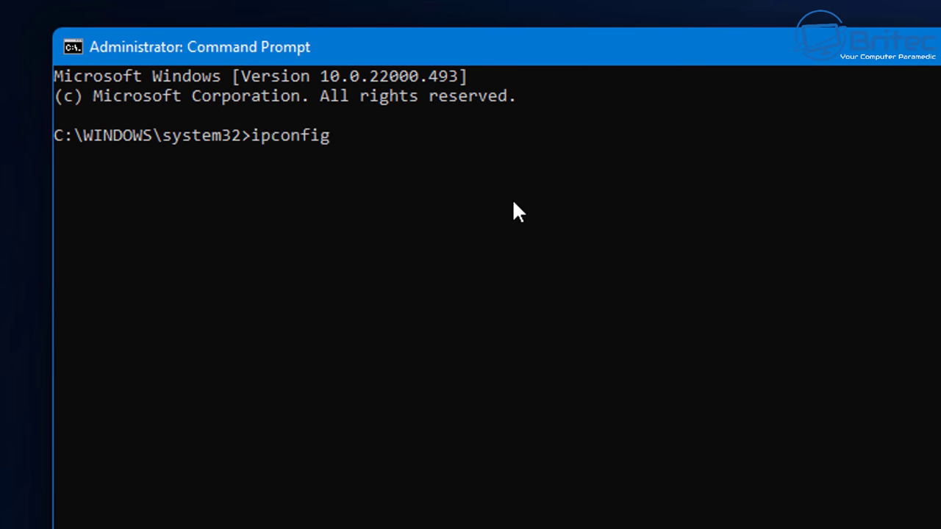
text(/flushdns)
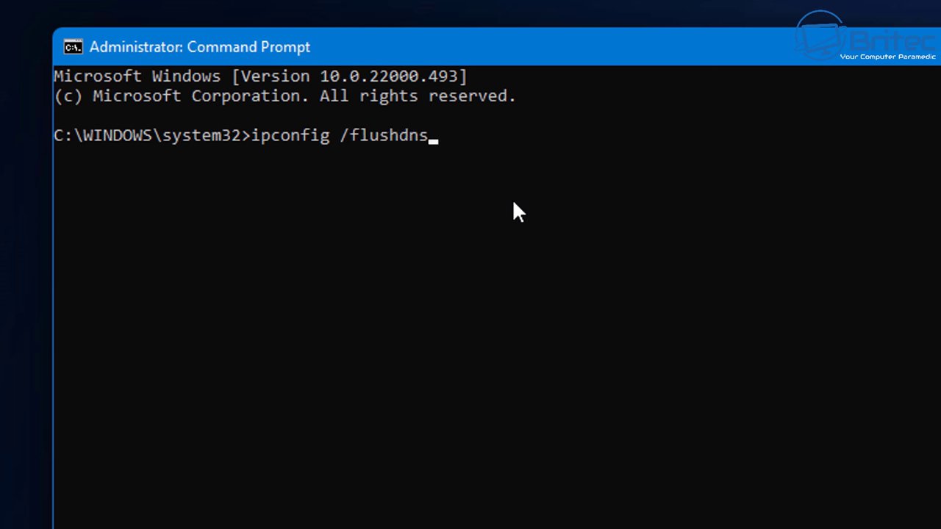
key(Return)
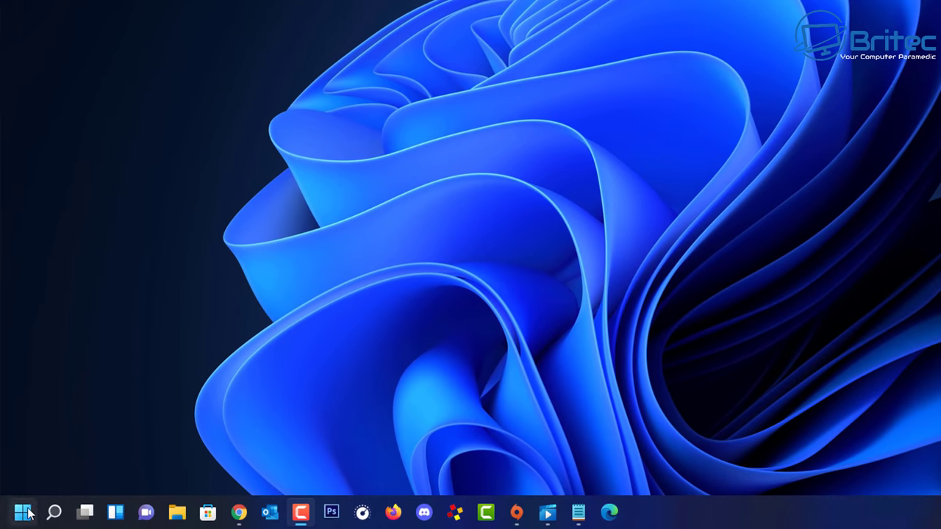
Clear Location history under Privacy & security > Location, then close Settings.
click(24, 512)
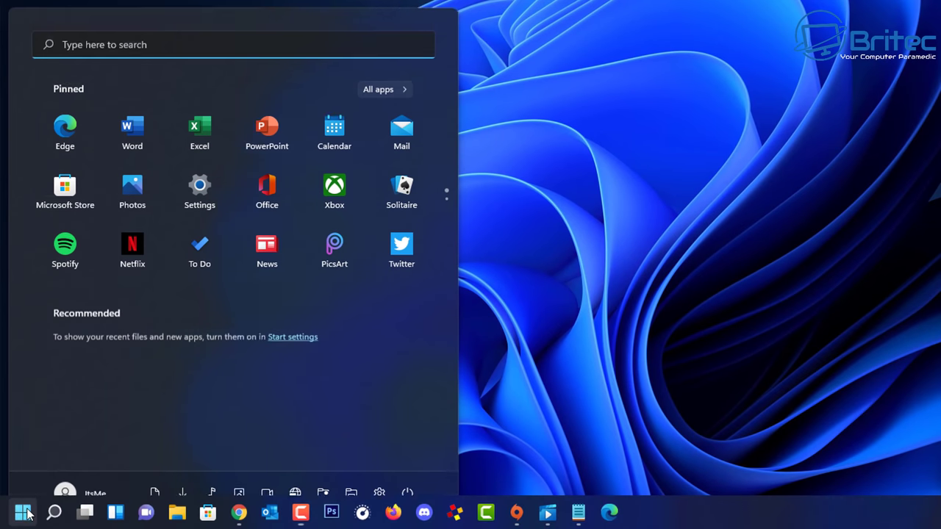
click(200, 180)
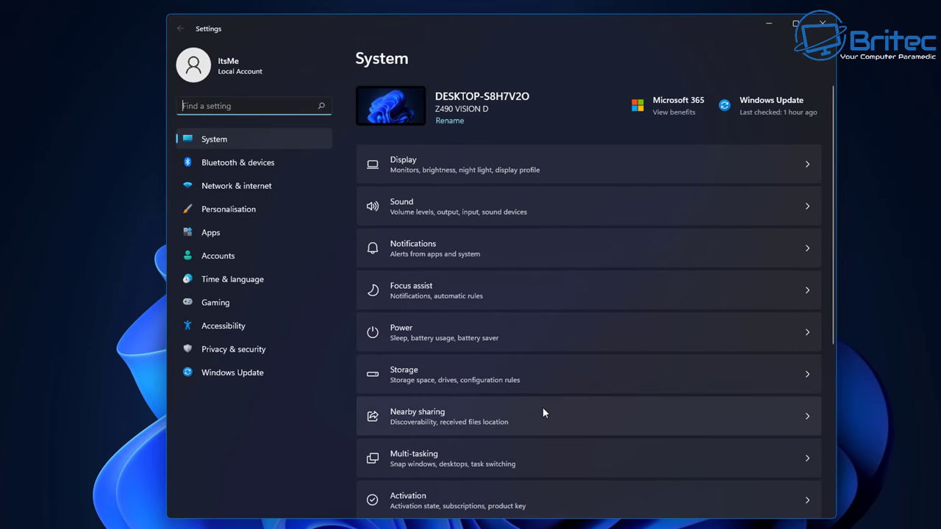
click(228, 351)
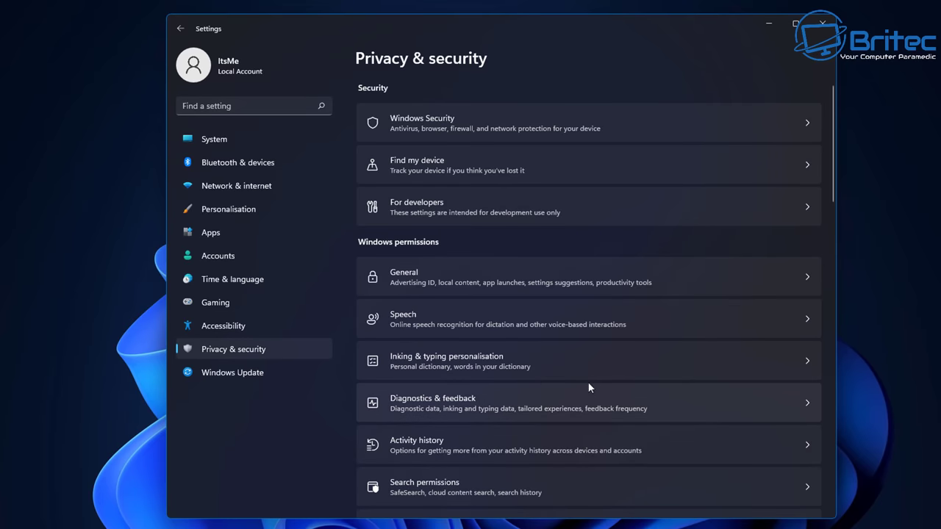
scroll(585, 382, down, 3)
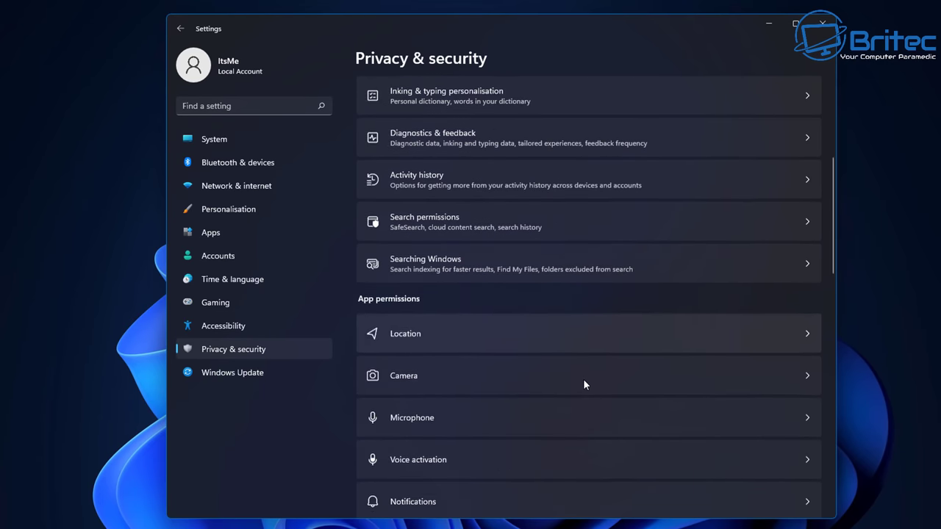
click(522, 338)
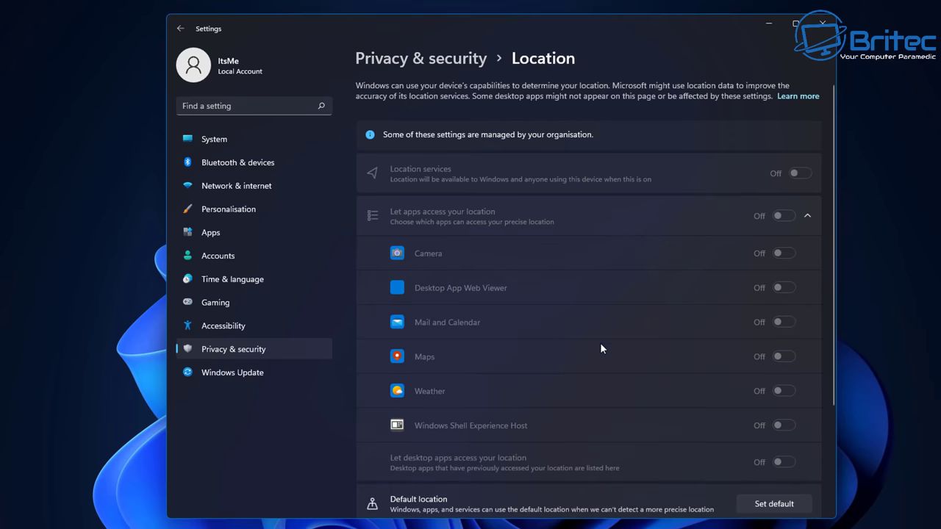
scroll(624, 354, down, 3)
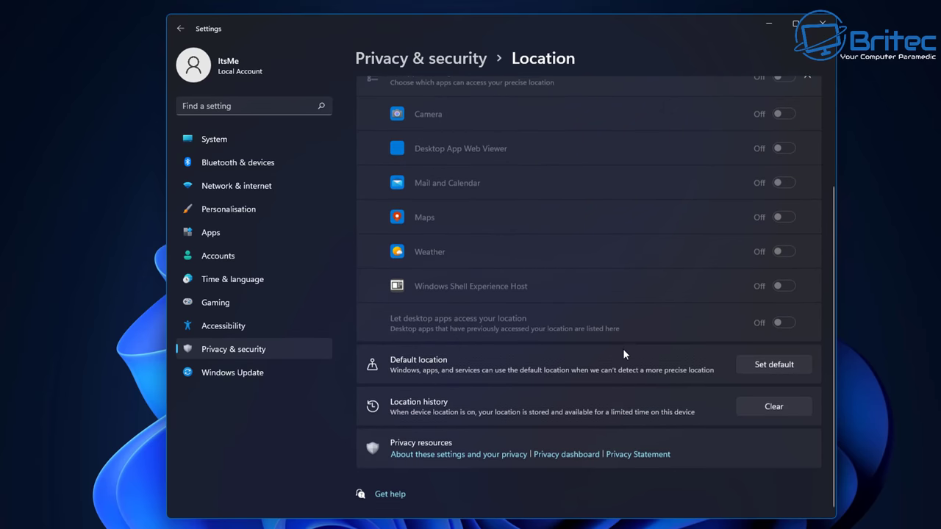
click(770, 409)
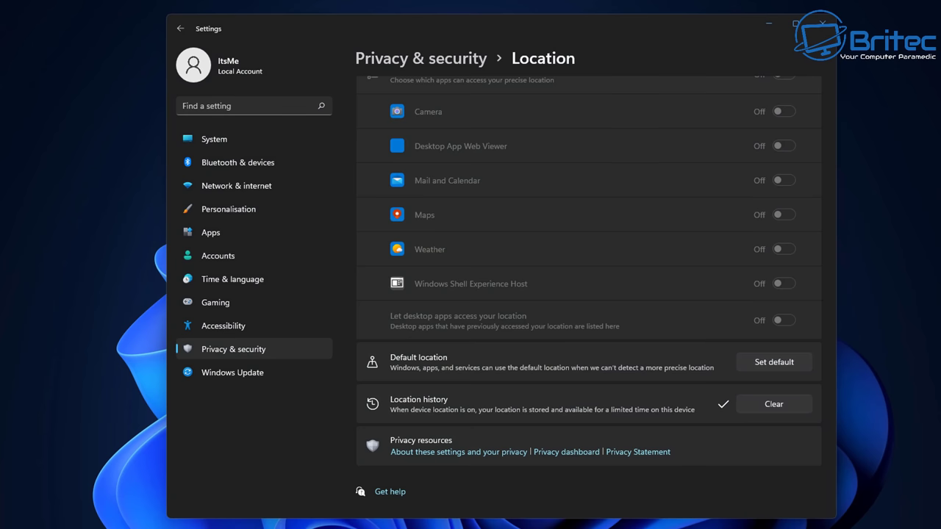
click(822, 23)
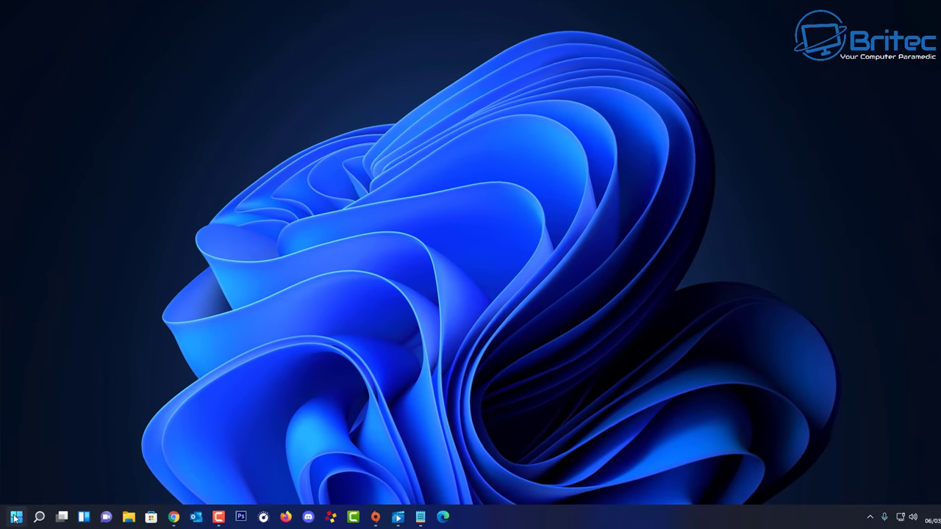
Open the NVIDIA DXCache folder inside %localappdata%.
right_click(14, 517)
click(15, 463)
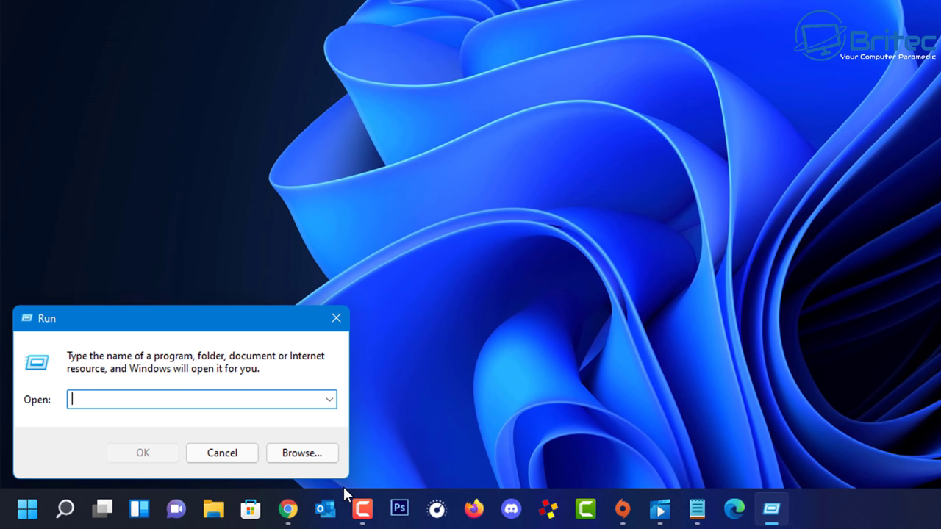
text(%)
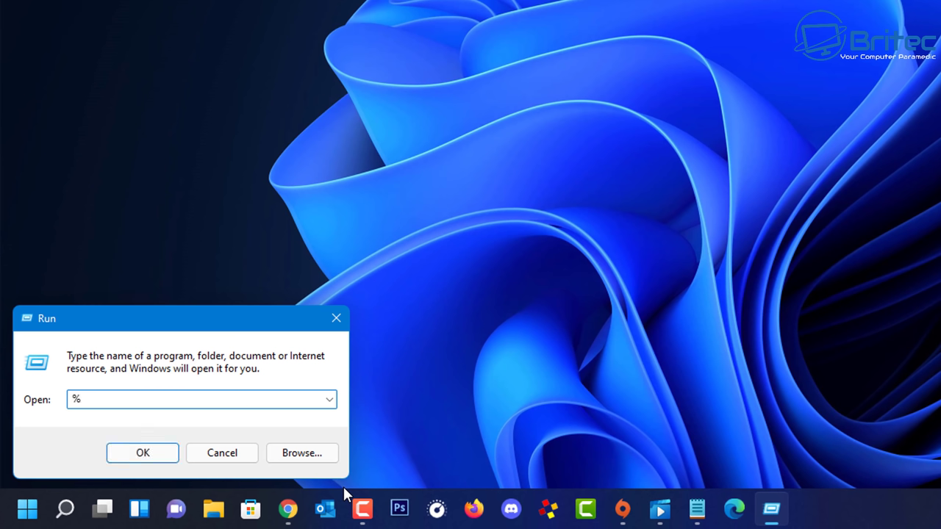
text(localappdata%)
key(Return)
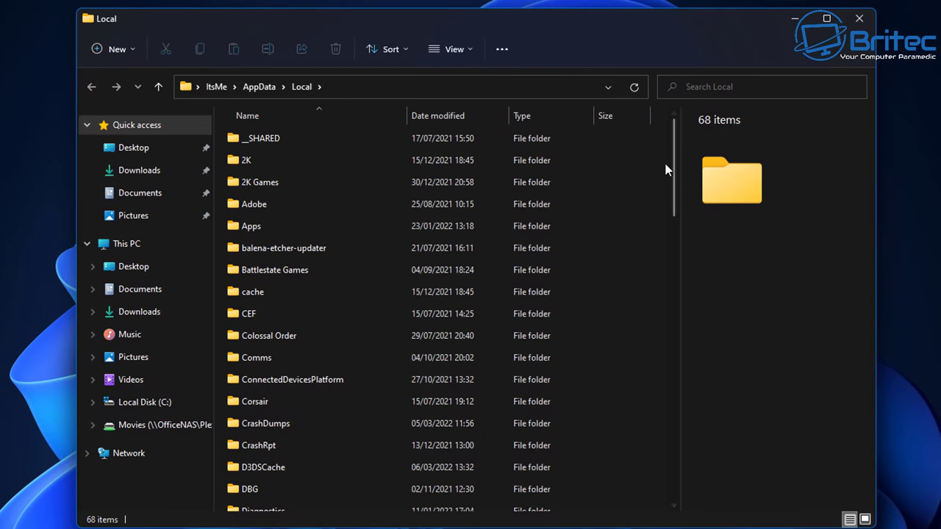
drag(674, 144, 661, 322)
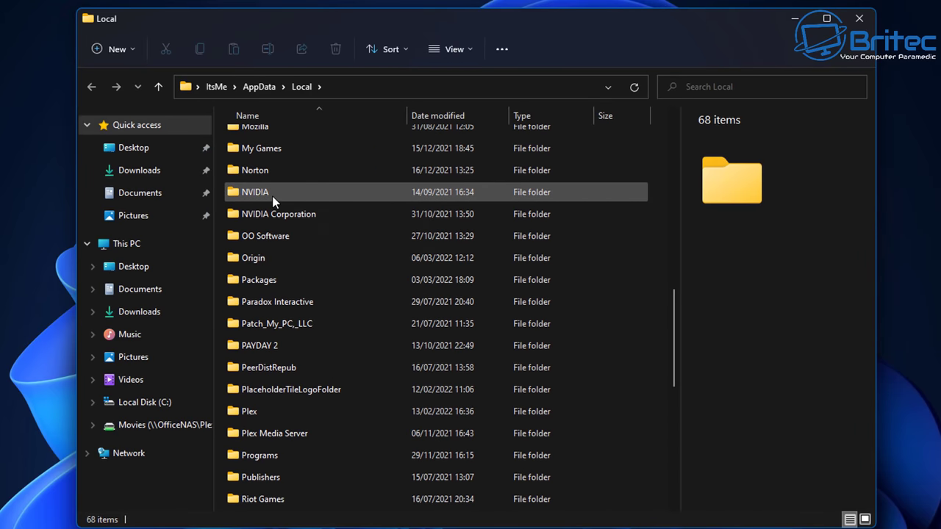
double_click(272, 195)
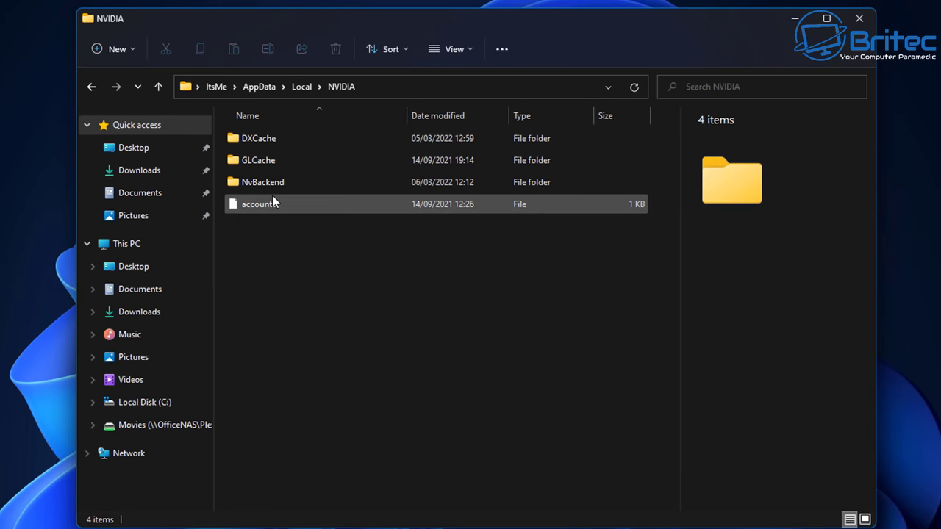
double_click(276, 140)
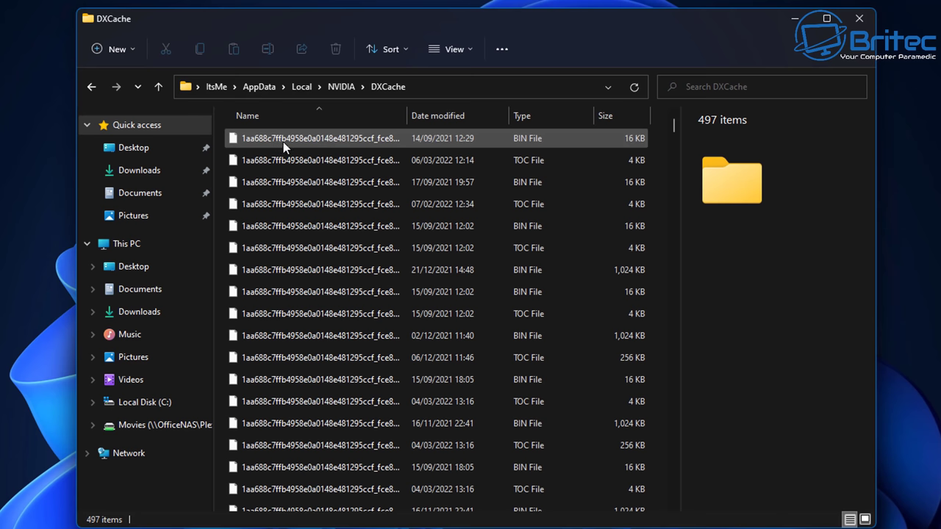
Delete all 497 DXCache files, skipping every in-use file, and return to the NVIDIA folder.
click(283, 142)
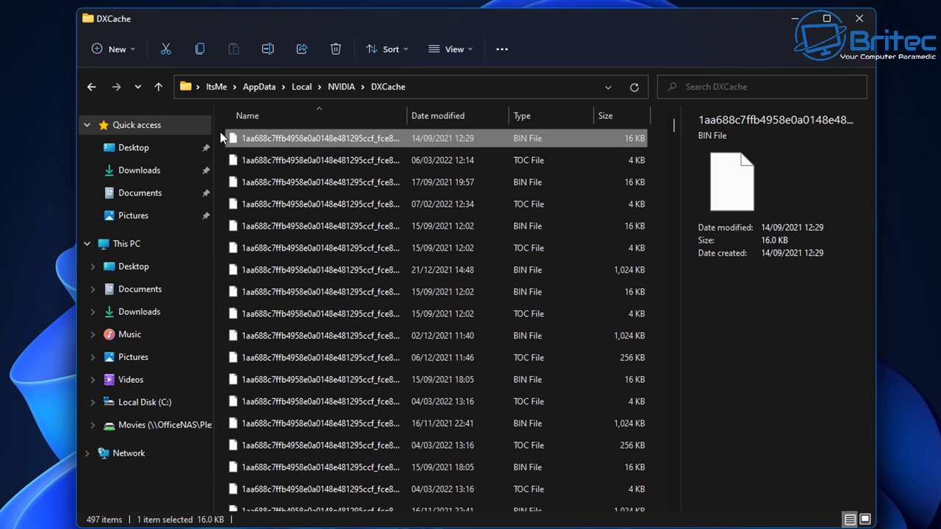
drag(220, 131, 413, 514)
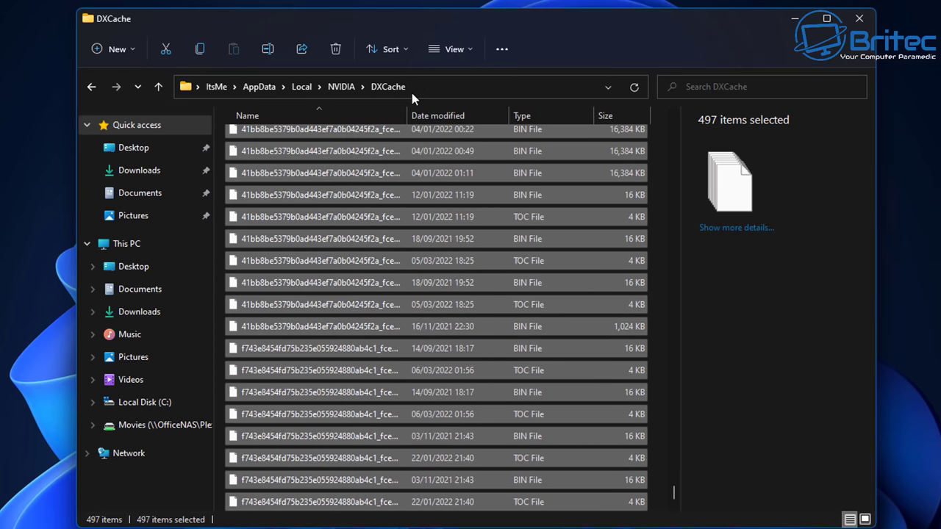
right_click(323, 198)
click(456, 215)
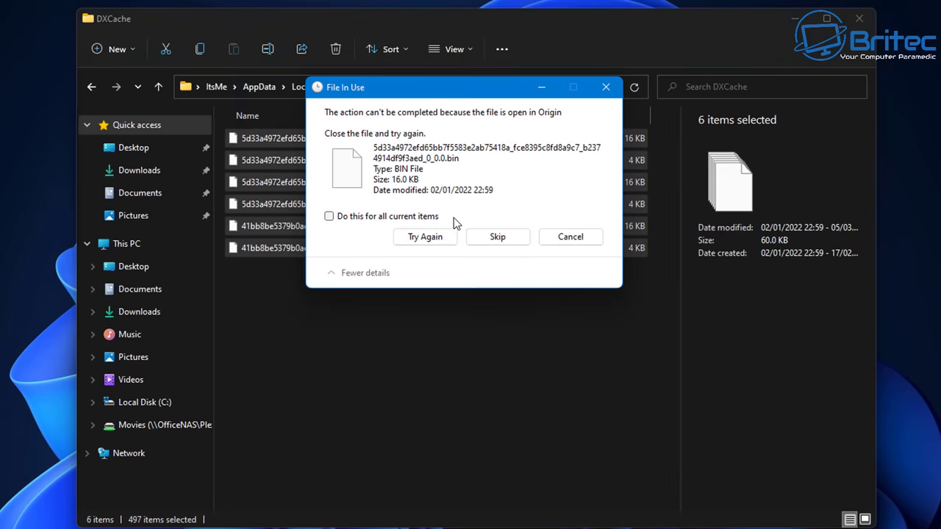
click(493, 242)
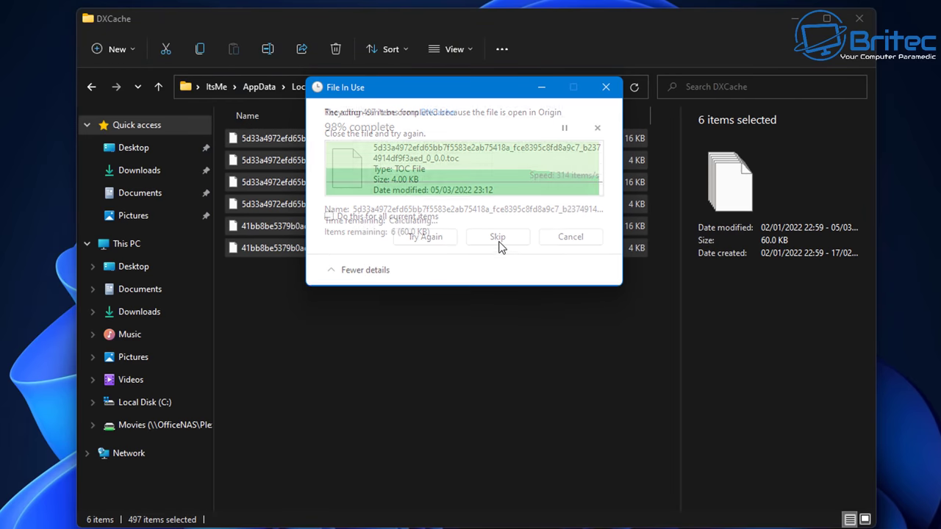
click(329, 216)
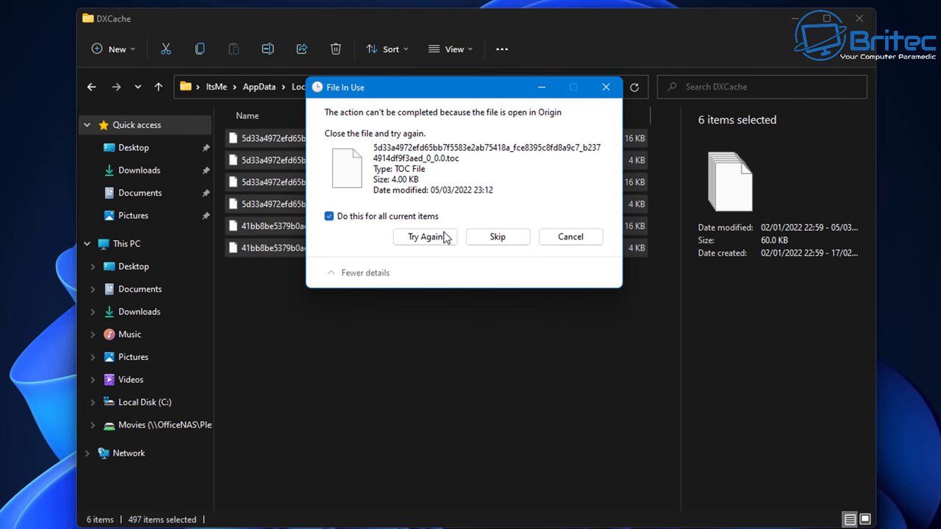
click(496, 237)
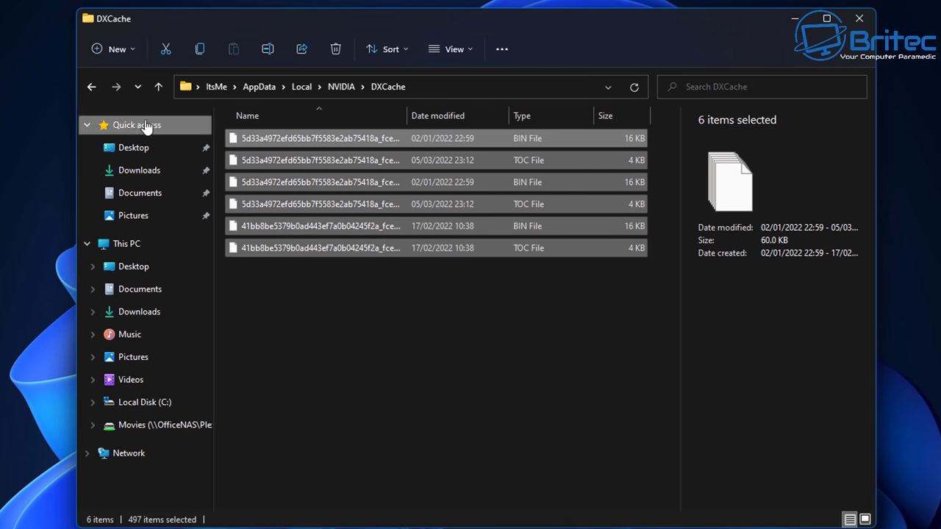
click(89, 86)
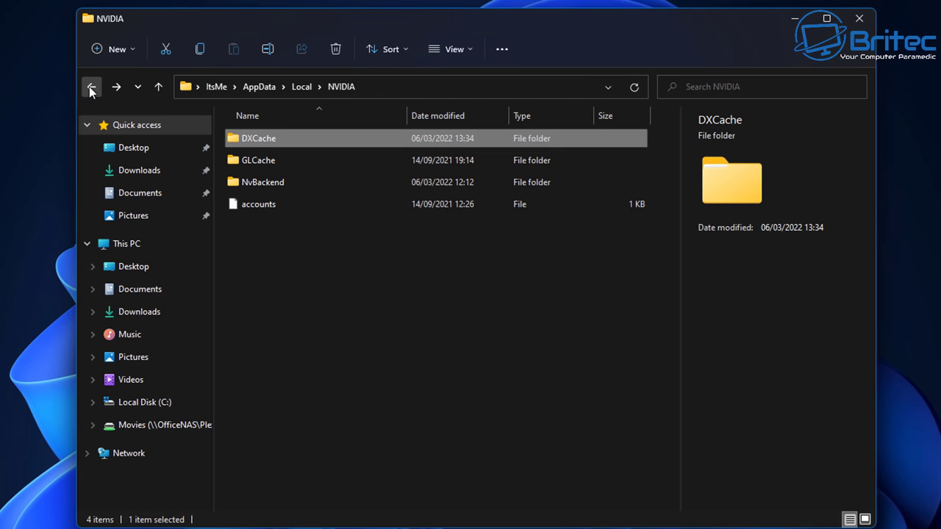
Delete both subfolders inside GLCache, then go to This PC.
double_click(267, 161)
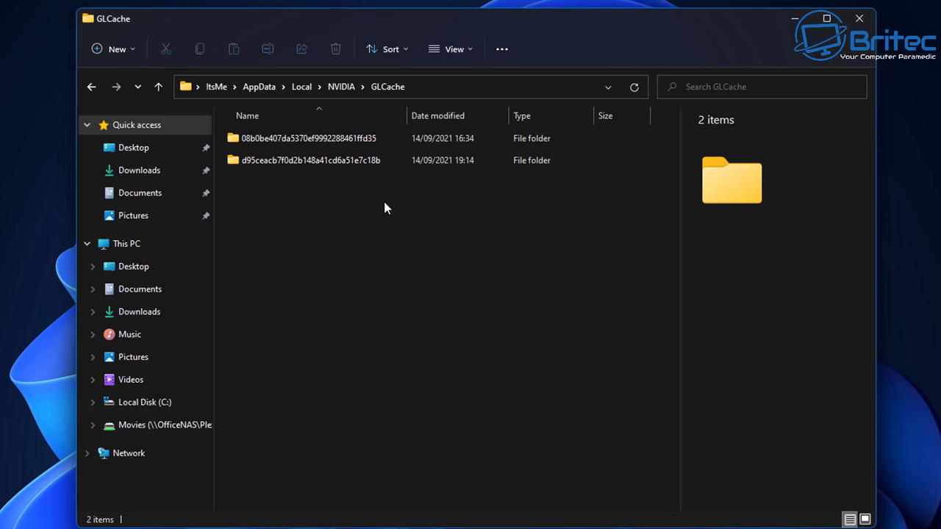
drag(384, 203, 267, 139)
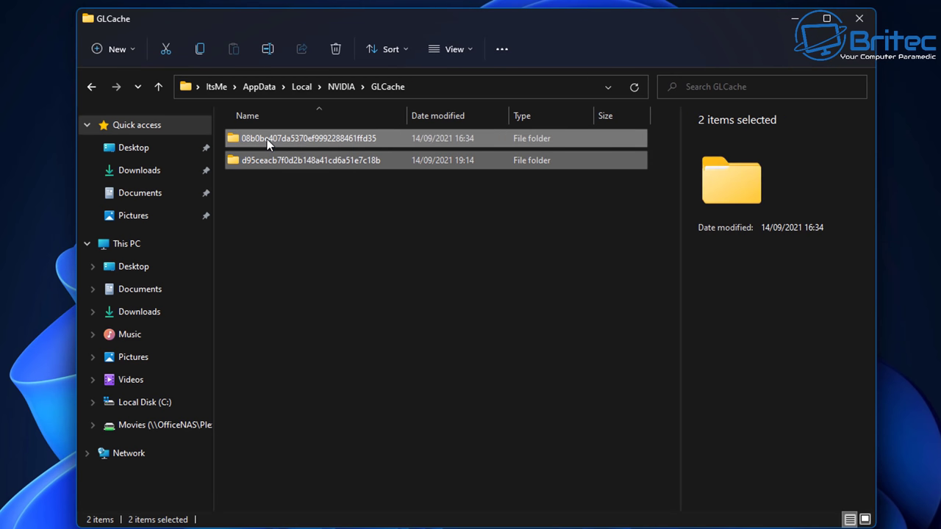
key(Delete)
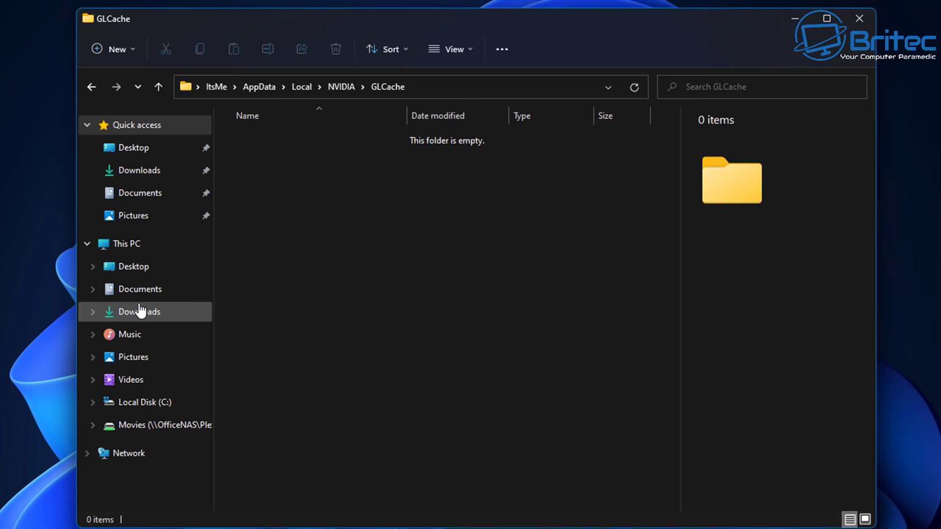
click(134, 247)
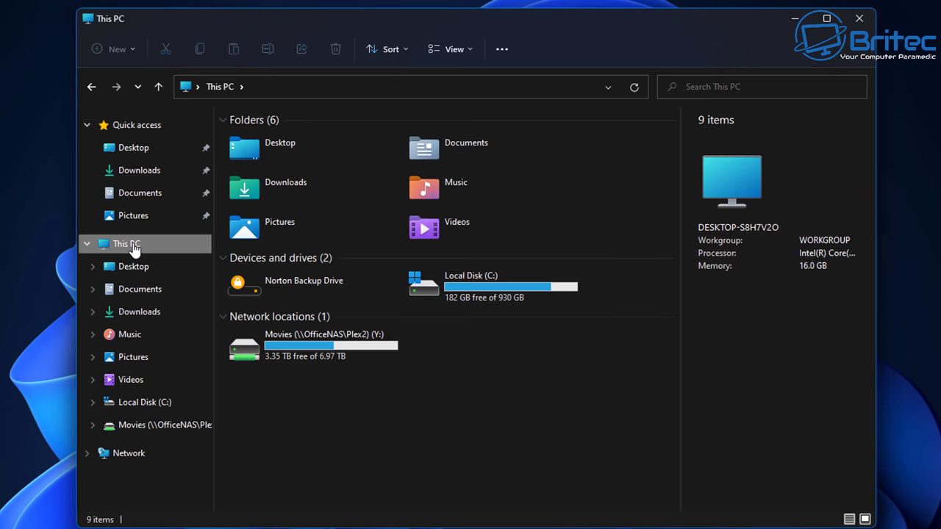
Delete all 38 log files in C:\ProgramData\NVIDIA.
click(489, 292)
double_click(490, 291)
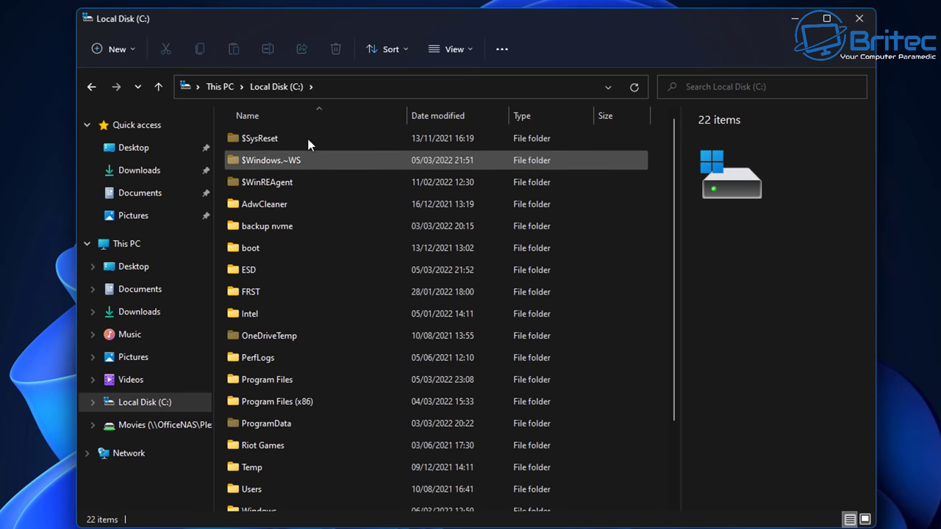
double_click(253, 425)
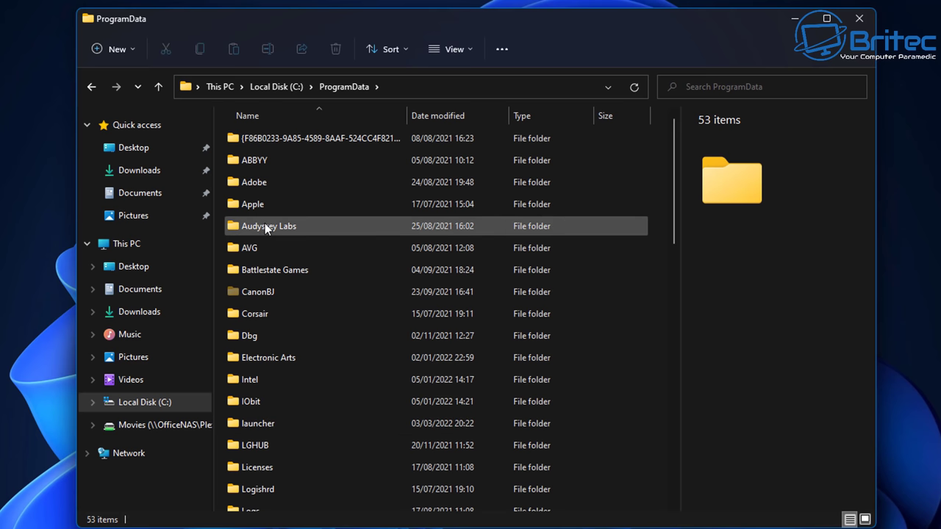
scroll(262, 441, down, 1)
scroll(262, 453, down, 2)
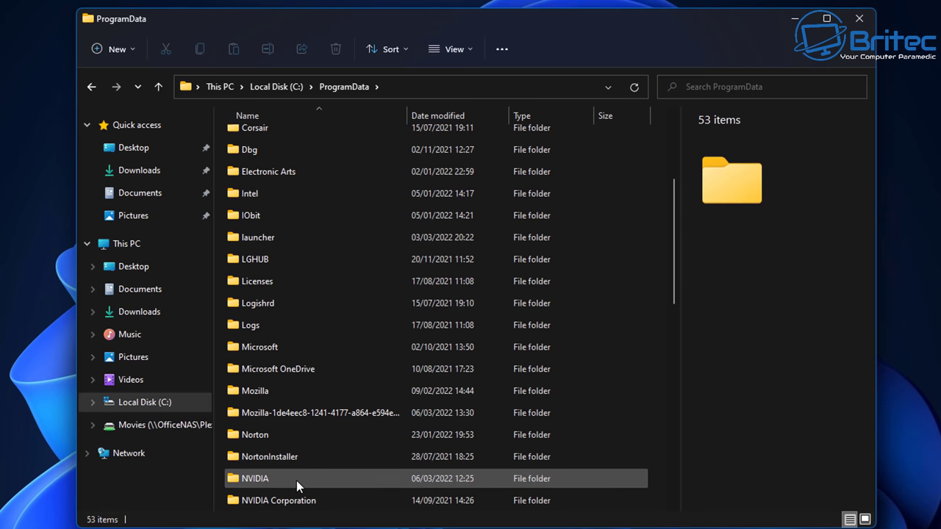
double_click(296, 481)
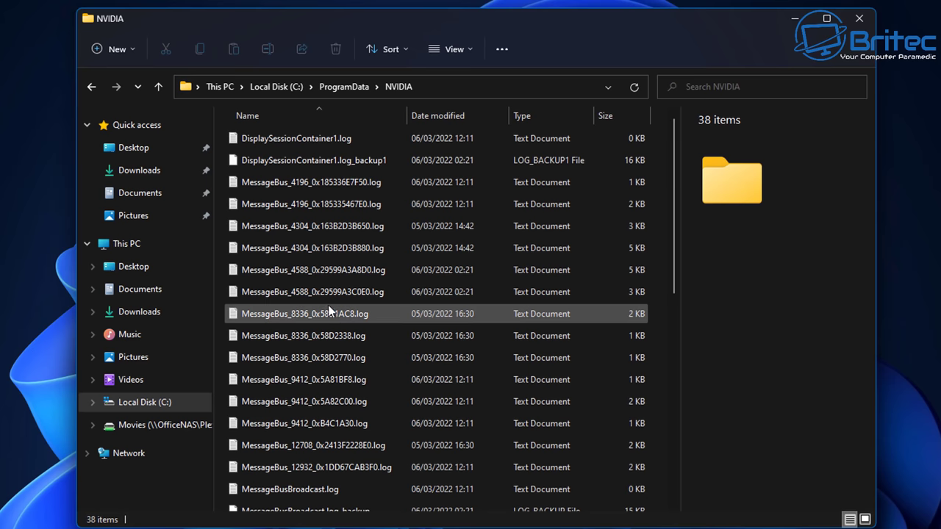
drag(219, 140, 279, 518)
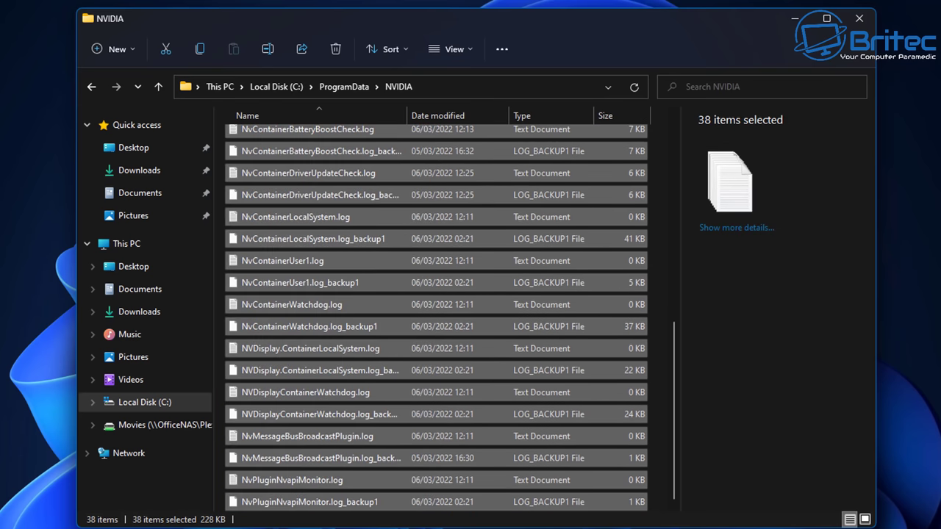
key(Delete)
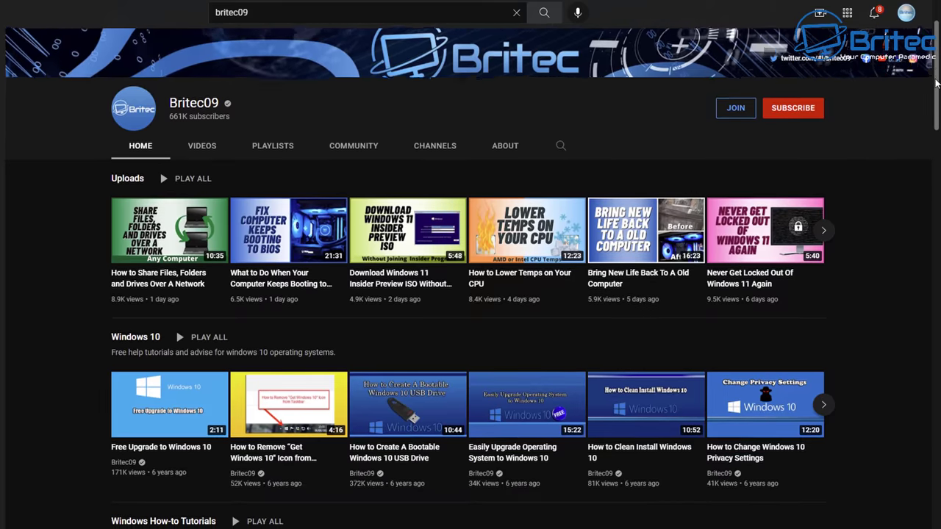
Subscribe to the Britec09 channel with notifications set to All.
drag(936, 83, 939, 377)
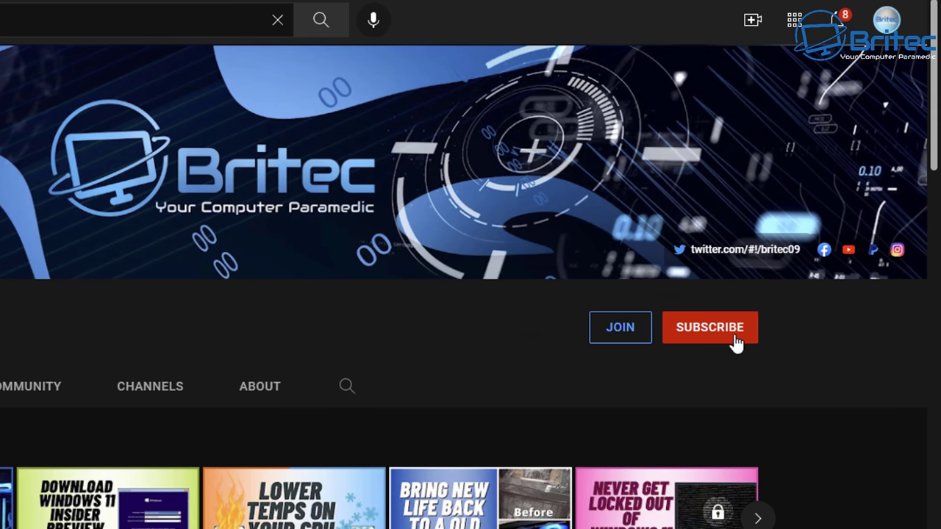
click(735, 342)
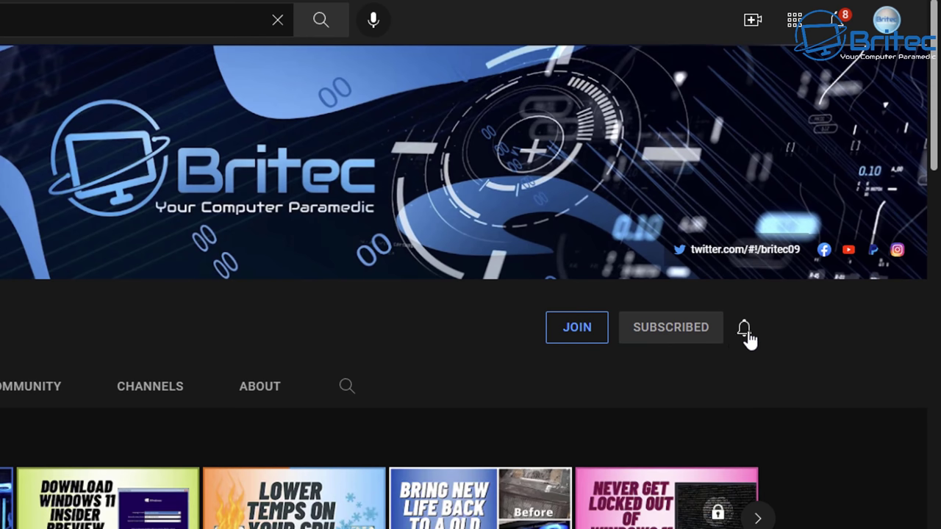
click(744, 331)
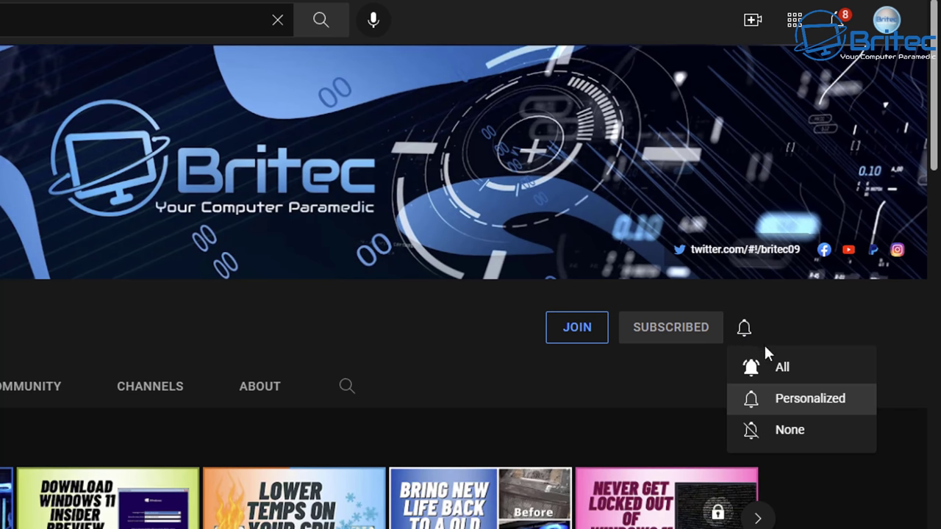
click(819, 377)
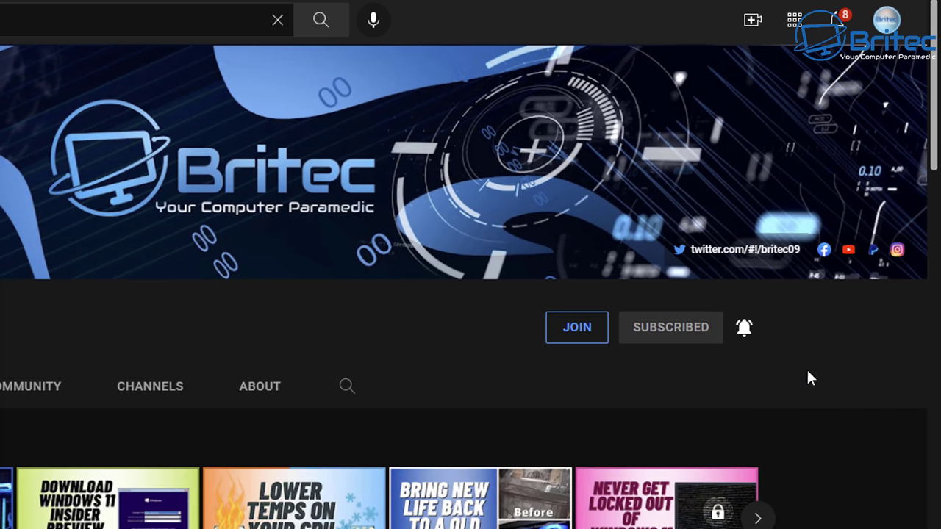
Compare the channel's membership tiers through 3rd Line Support at £8.99/month.
click(577, 328)
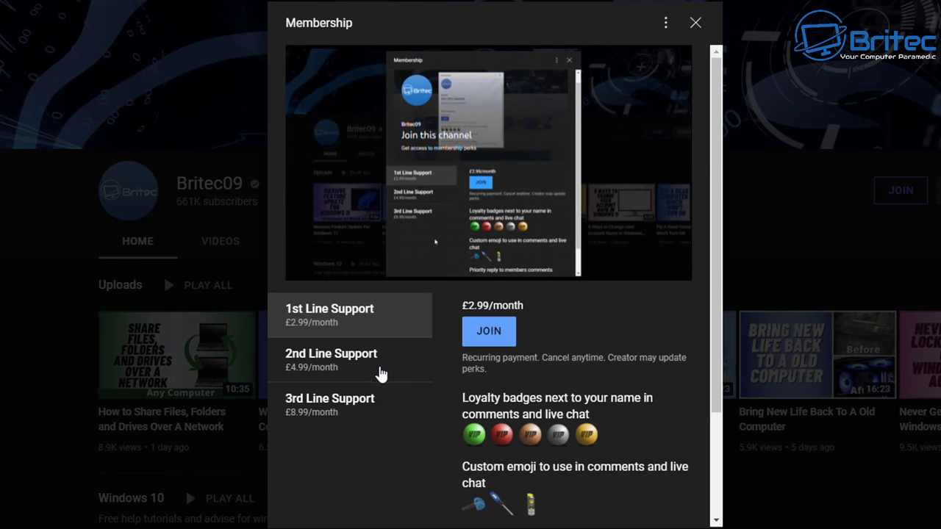
click(380, 375)
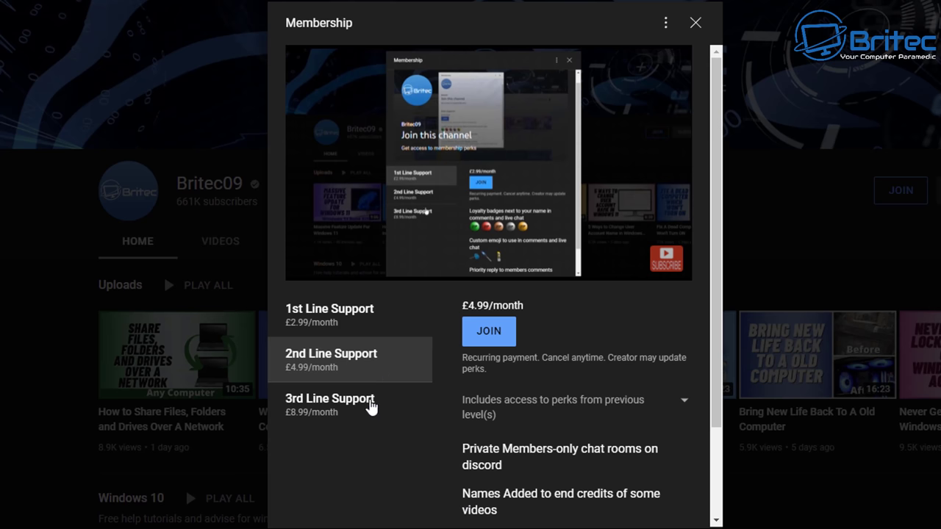
click(371, 406)
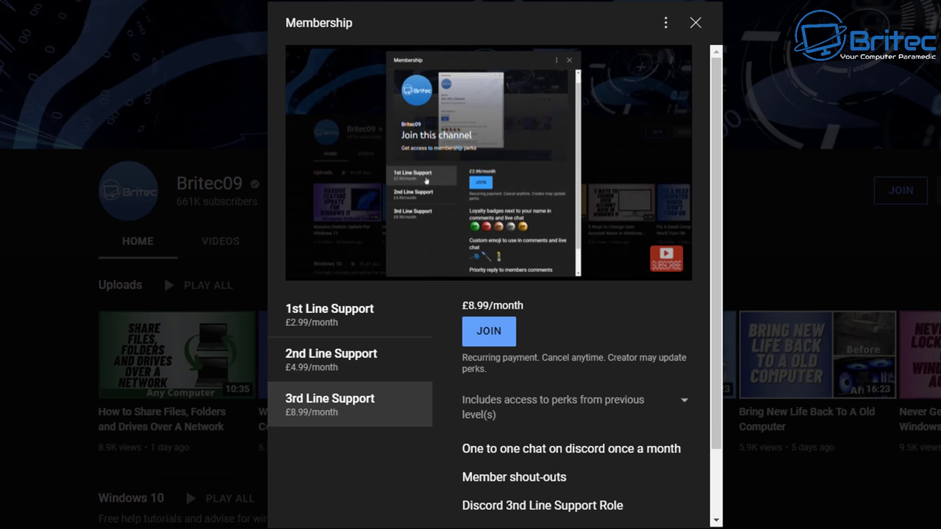